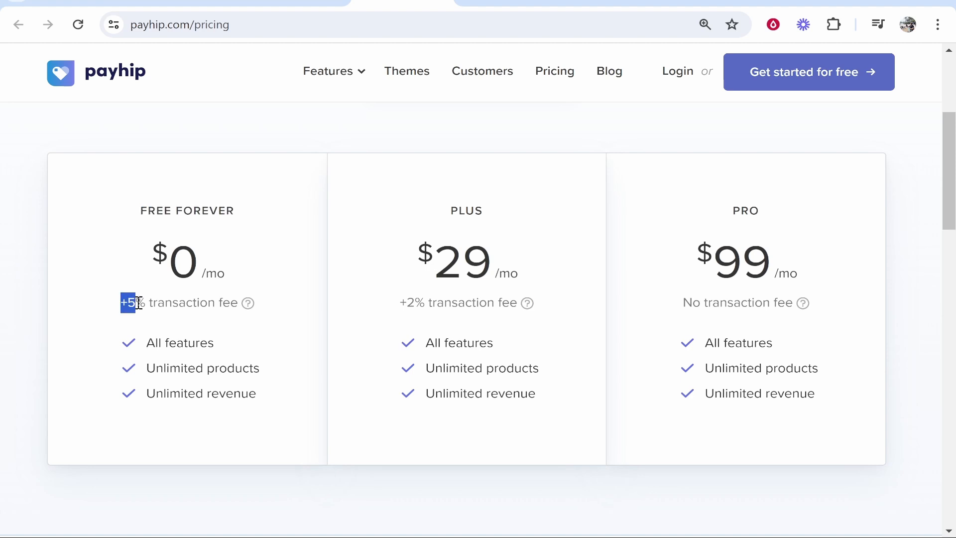
pyautogui.click(289, 274)
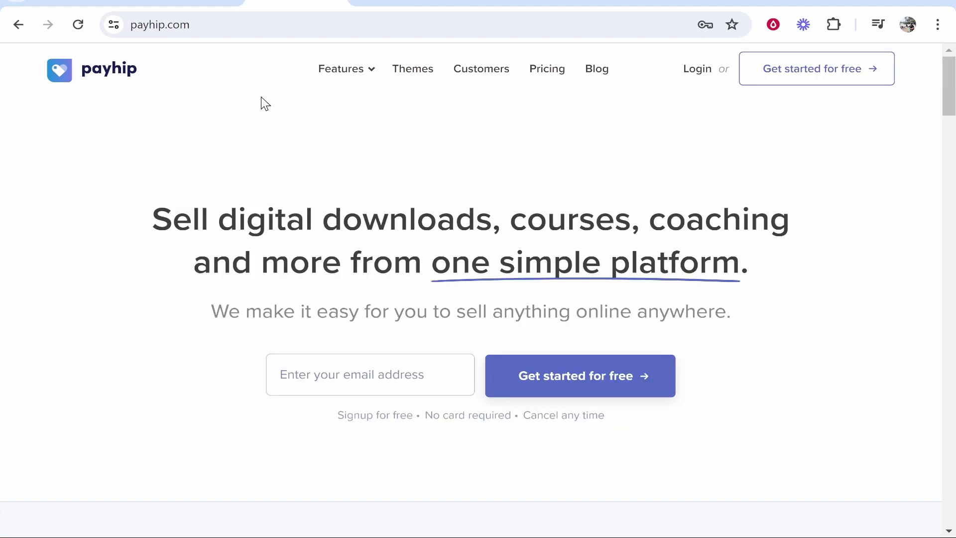
pyautogui.click(199, 25)
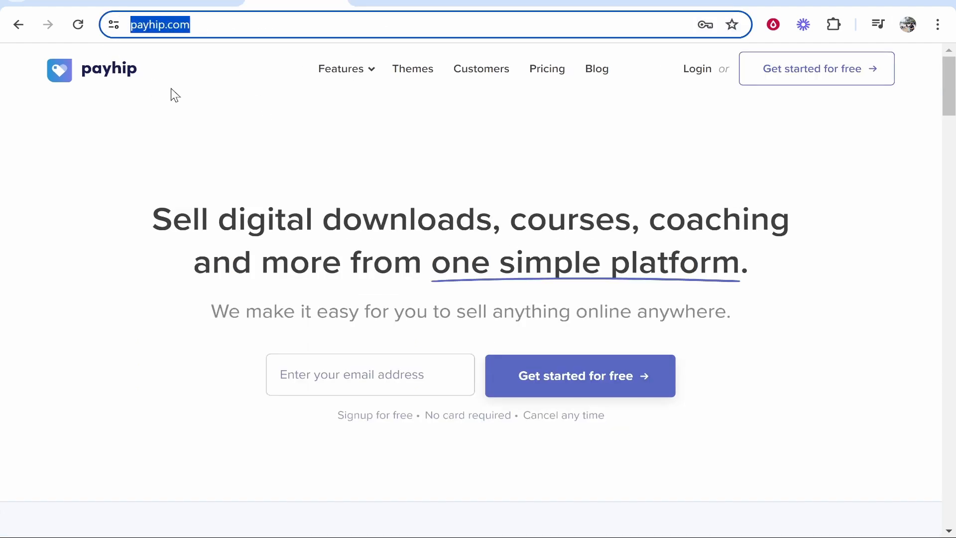
pyautogui.click(164, 151)
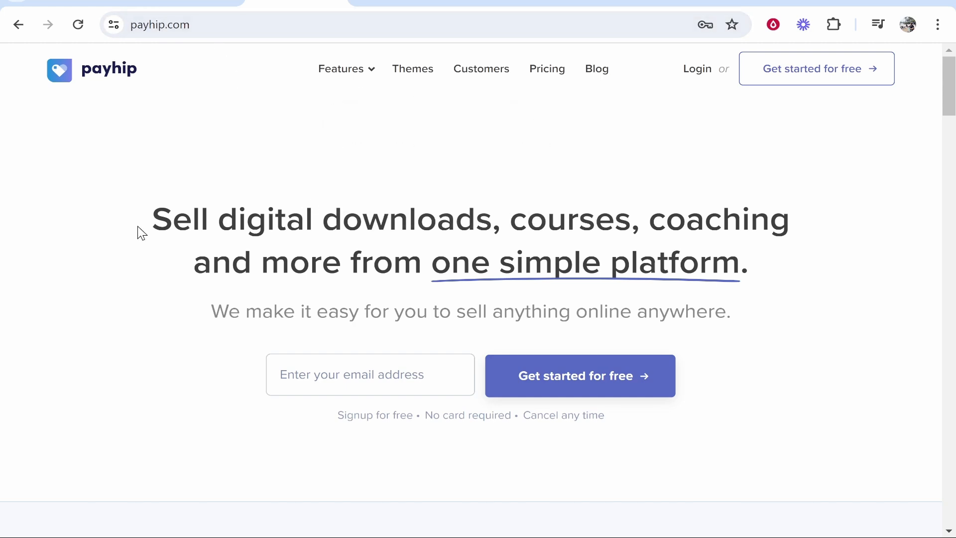
pyautogui.moveTo(150, 223); pyautogui.dragTo(819, 277)
pyautogui.click(797, 244)
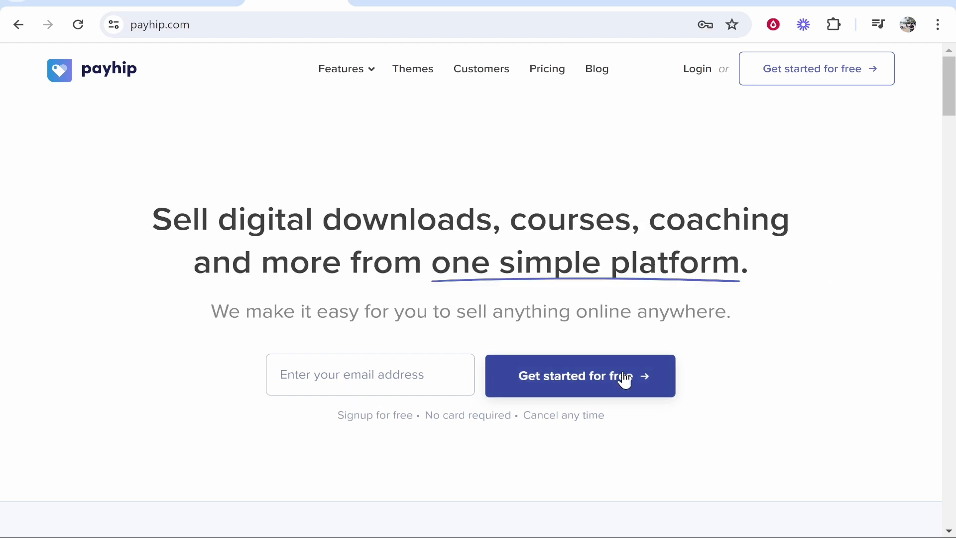
# Start the free sign-up and submit the registration form to create the account
pyautogui.click(662, 373)
pyautogui.scroll(-4, 439, 151)
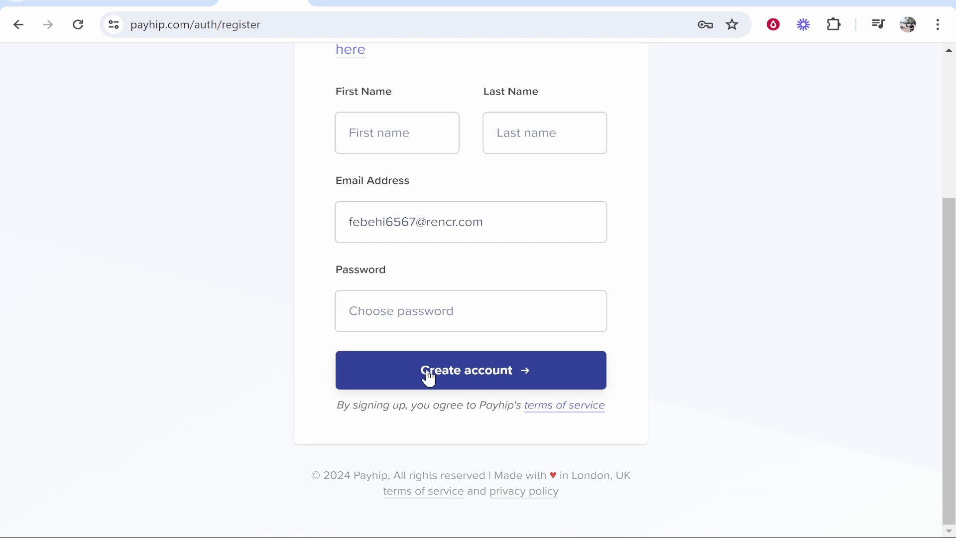
pyautogui.click(405, 366)
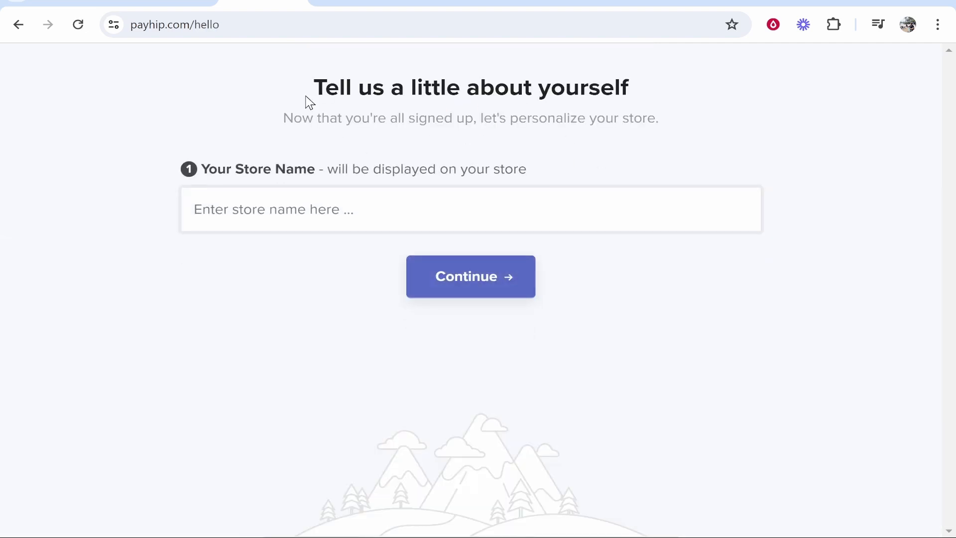
# Enter KnowledgeBase as the store name and continue to the username question
pyautogui.moveTo(316, 167); pyautogui.dragTo(201, 168)
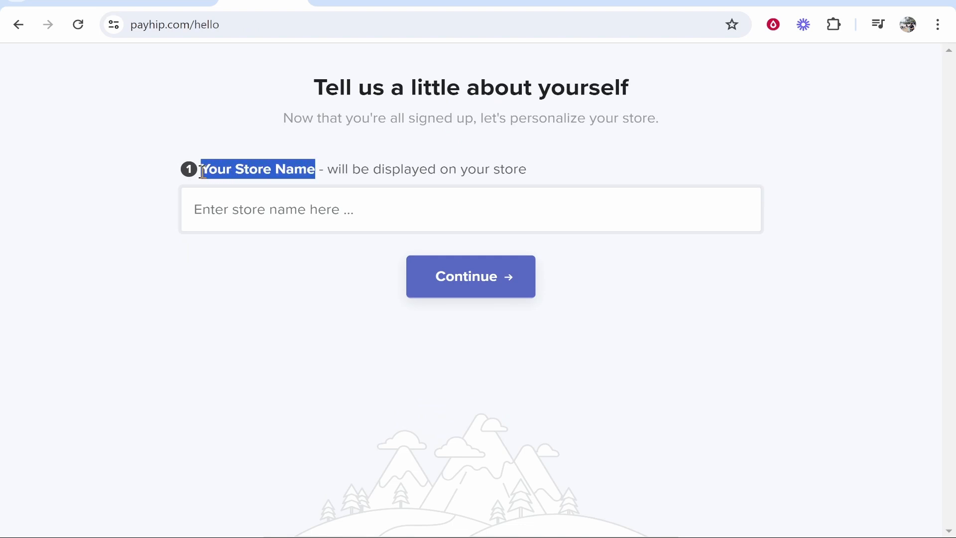
pyautogui.click(252, 210)
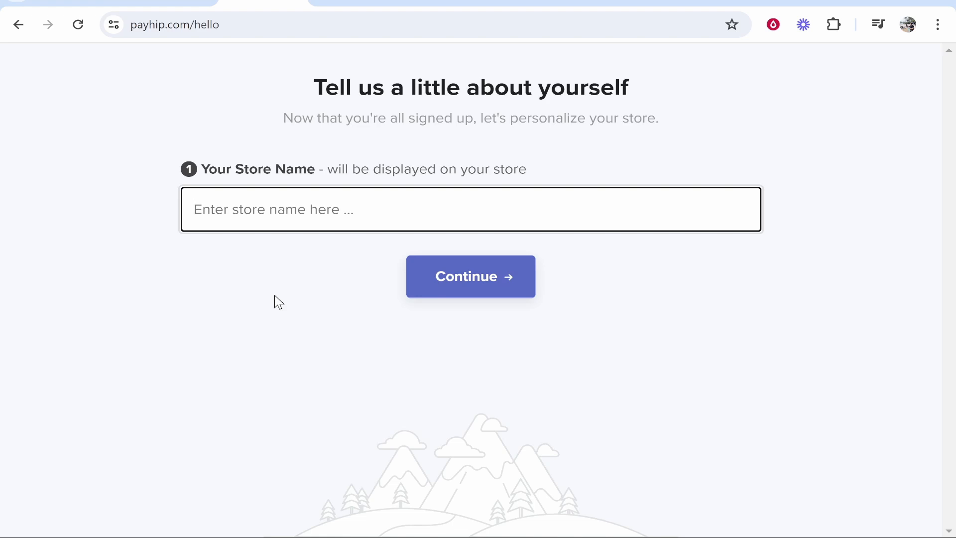
pyautogui.write('KnowledgeBase')
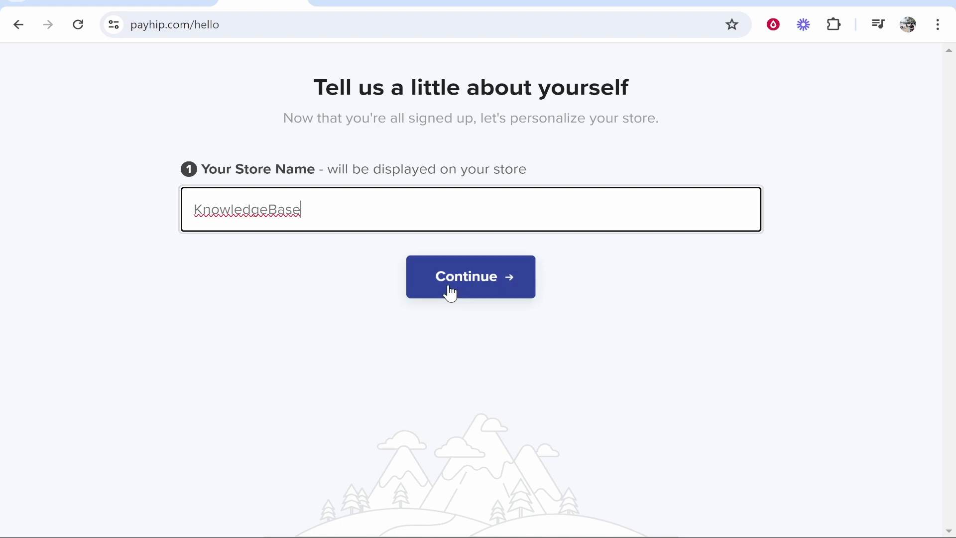
pyautogui.click(456, 285)
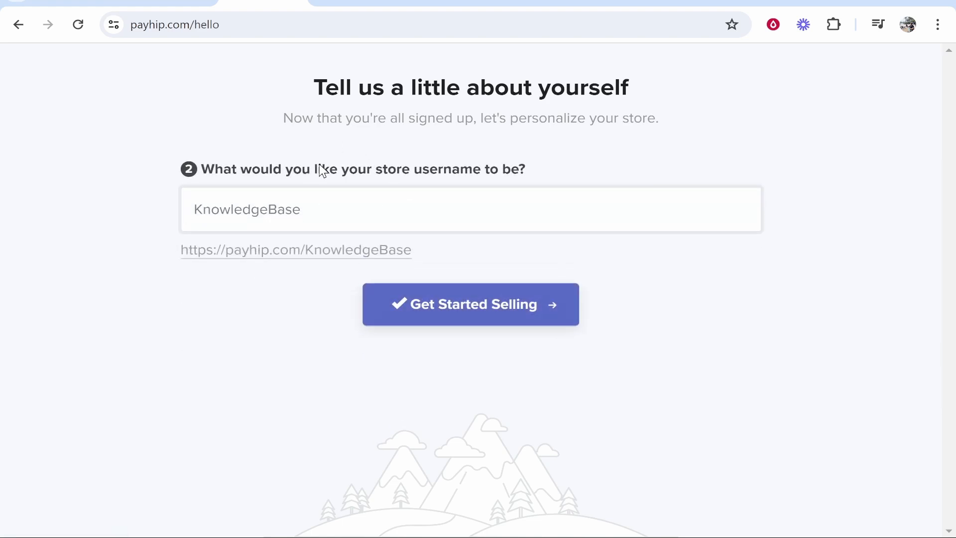
# Check the store address preview and try to claim KnowledgeBase as the store username
pyautogui.moveTo(180, 257); pyautogui.dragTo(305, 252)
pyautogui.click(340, 249)
pyautogui.moveTo(300, 249); pyautogui.dragTo(181, 249)
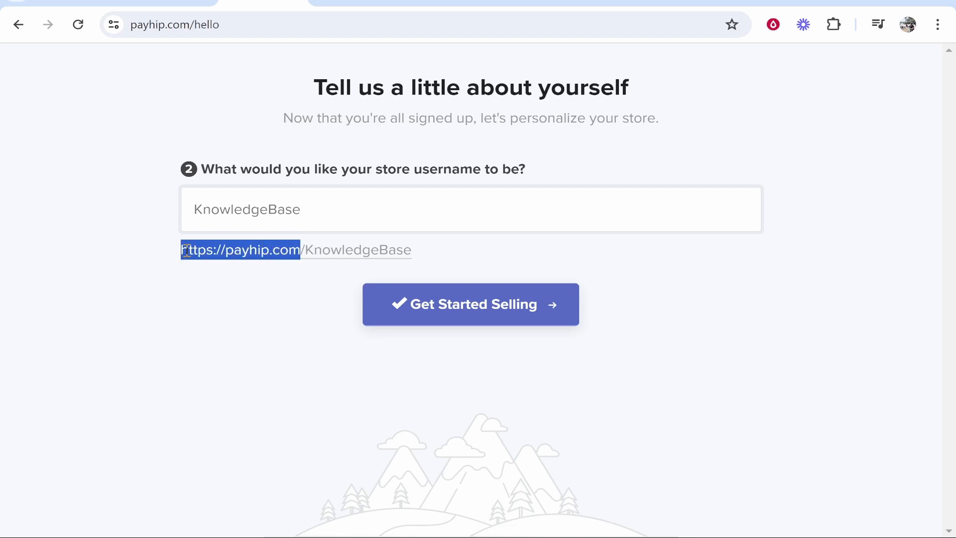
pyautogui.moveTo(305, 248); pyautogui.dragTo(410, 251)
pyautogui.click(438, 253)
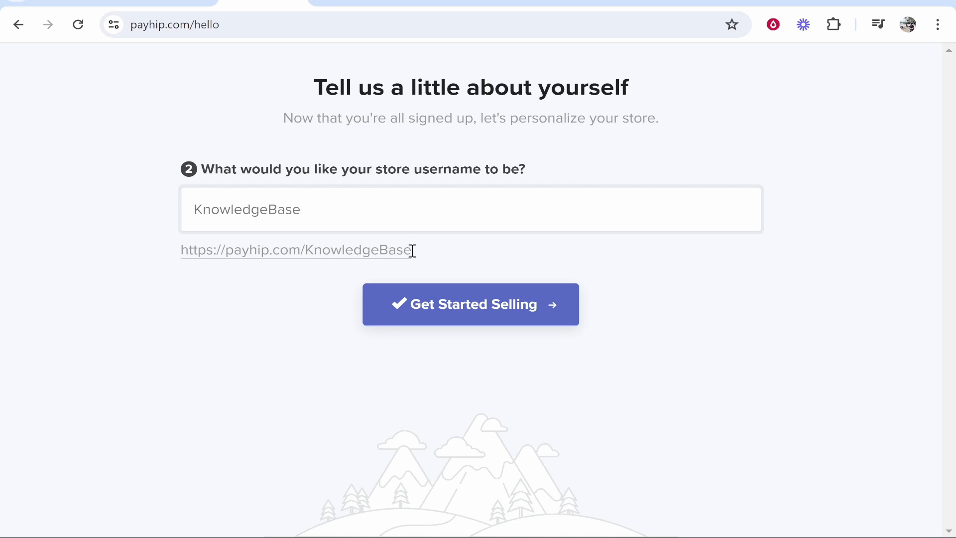
pyautogui.click(459, 317)
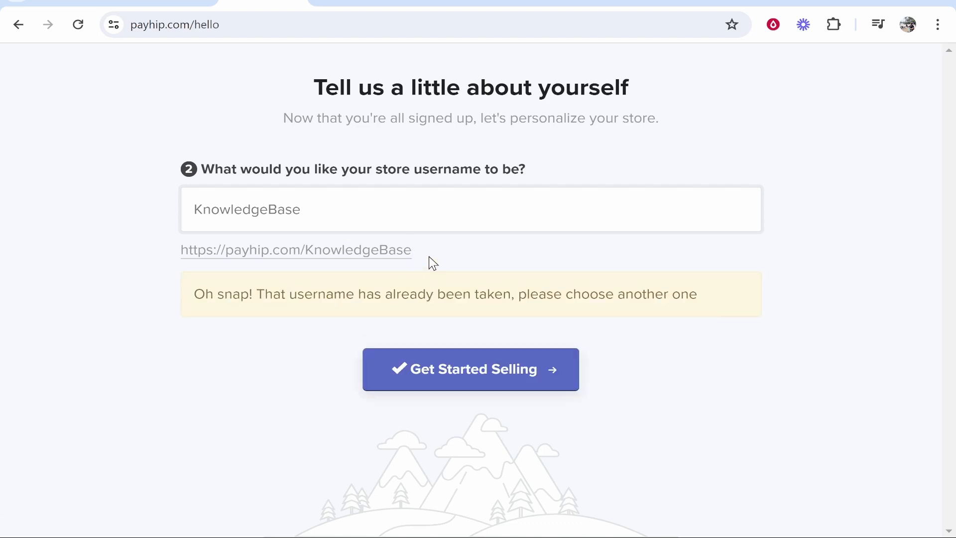
# Change the store username to KnowledgeBase123 and submit it to get started selling
pyautogui.click(386, 214)
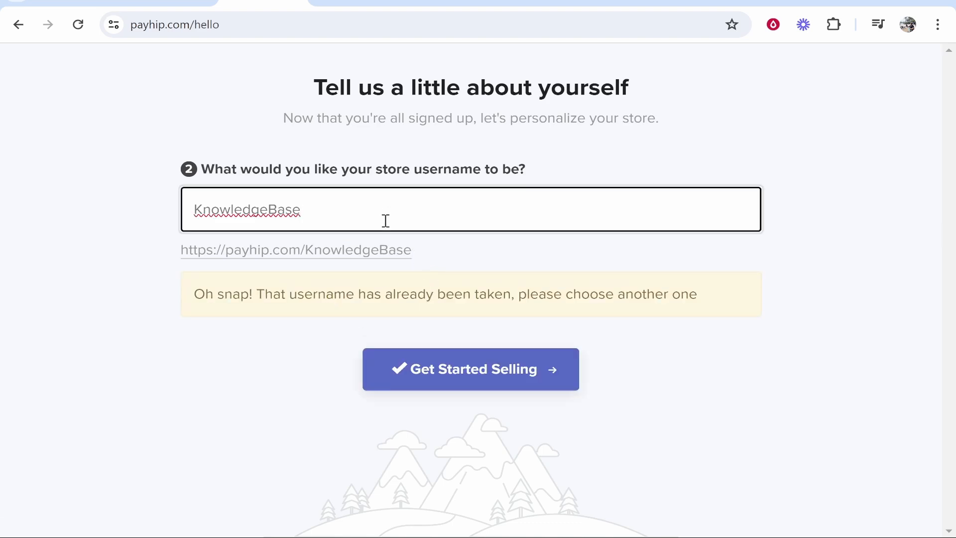
pyautogui.write('123')
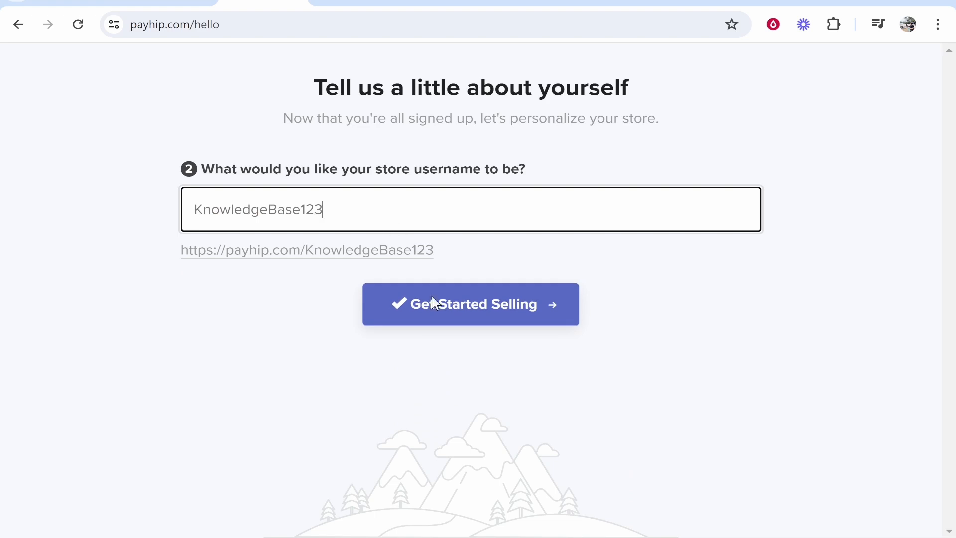
pyautogui.click(437, 315)
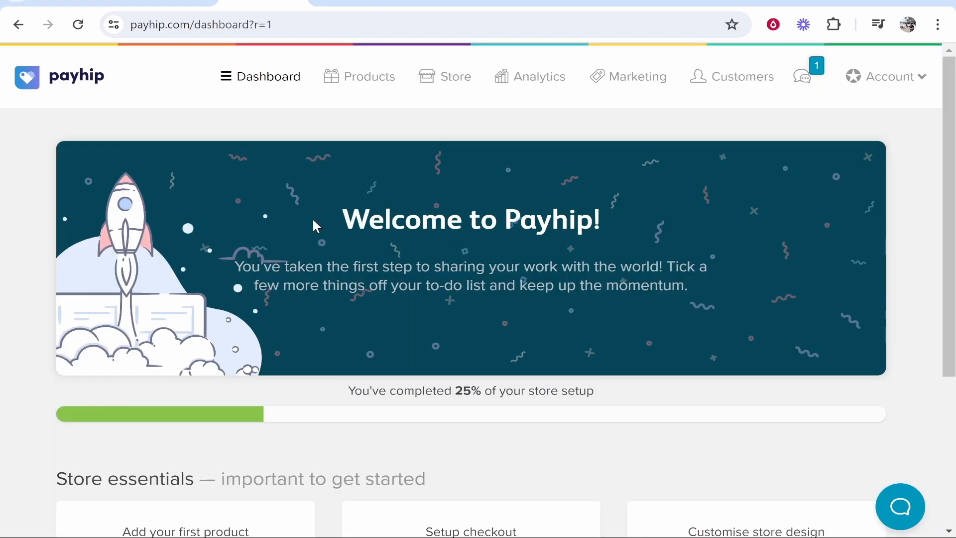
# Start adding the store's first product and choose Digital Product as its type
pyautogui.scroll(-5, 314, 227)
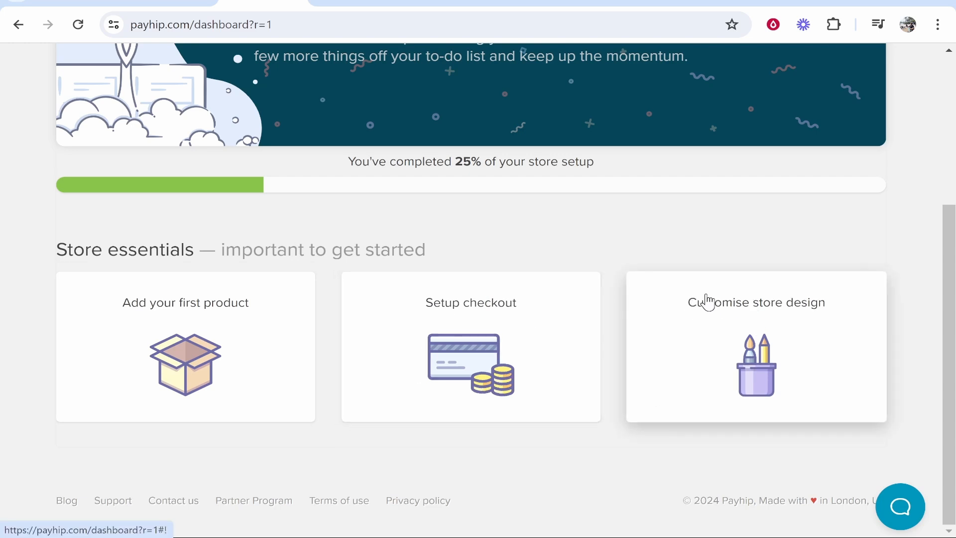
pyautogui.click(211, 357)
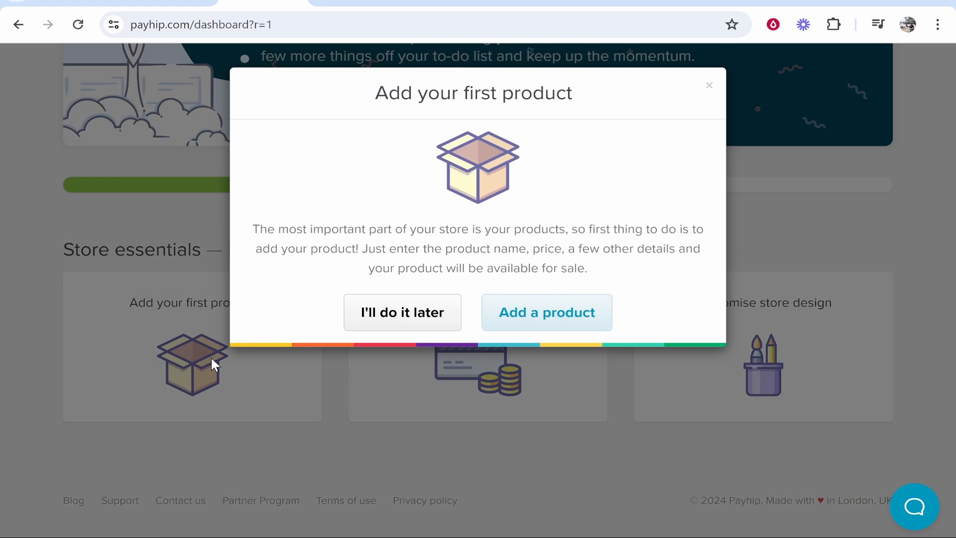
pyautogui.click(567, 320)
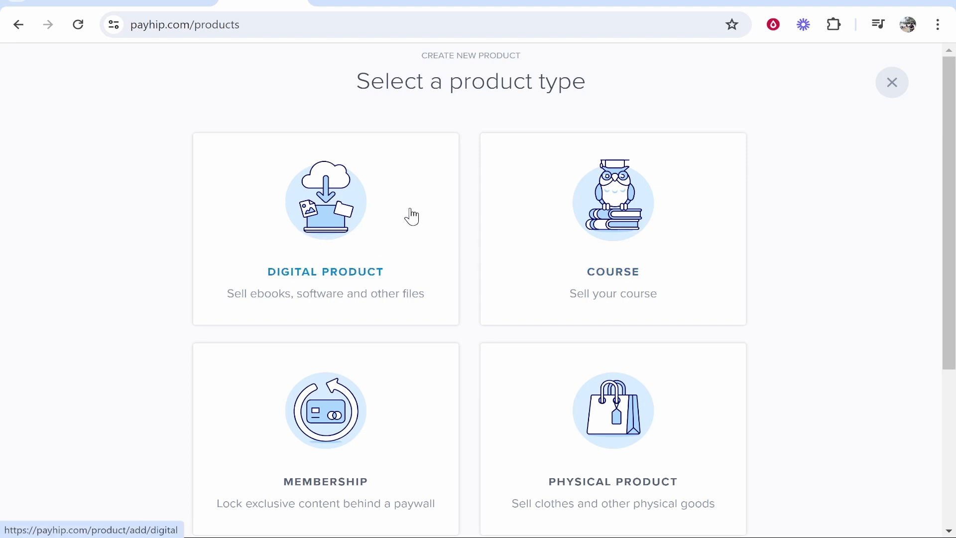
pyautogui.scroll(-5, 325, 354)
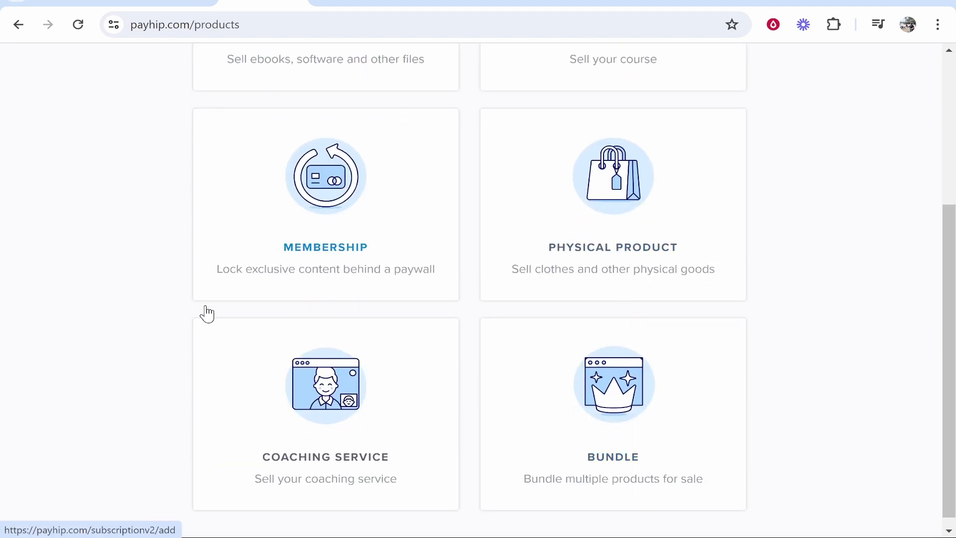
pyautogui.scroll(5, 390, 396)
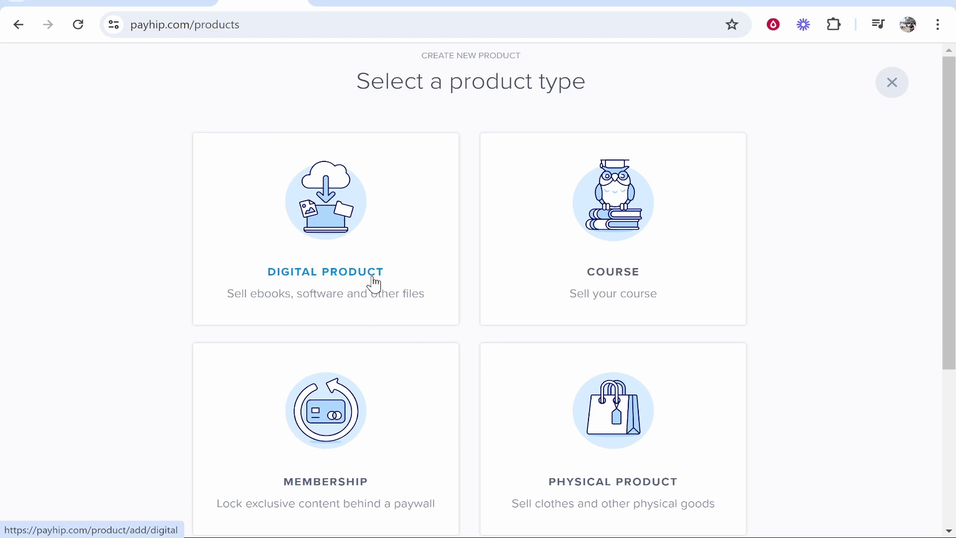
pyautogui.click(326, 213)
# Upload Standard Thumbnail - Face & Text copy.psd from the Desktop as the product file
pyautogui.scroll(-3, 485, 219)
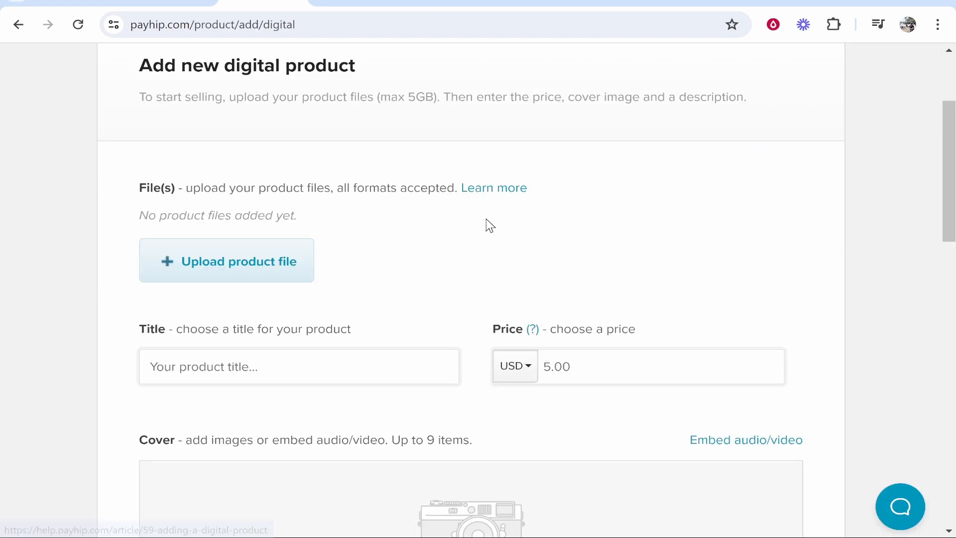
pyautogui.click(211, 279)
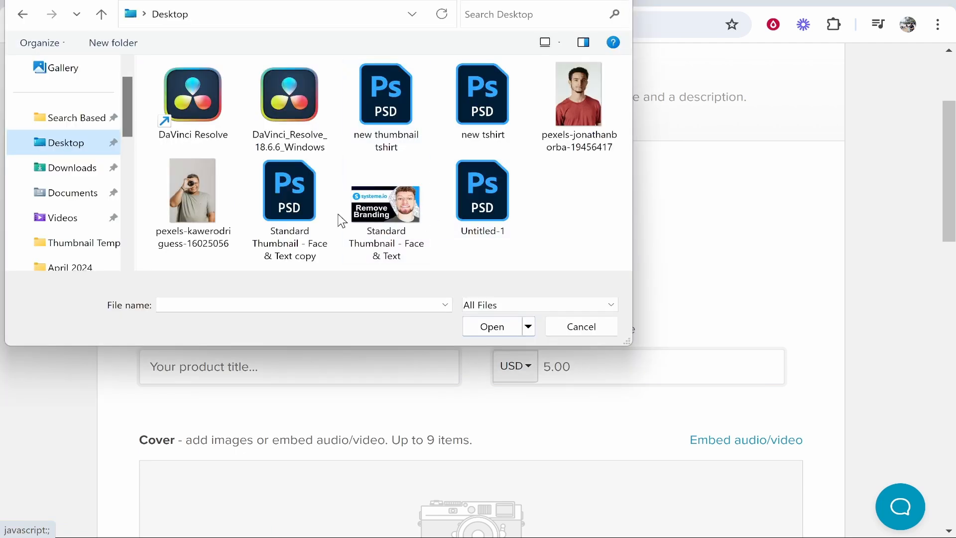
pyautogui.click(293, 221)
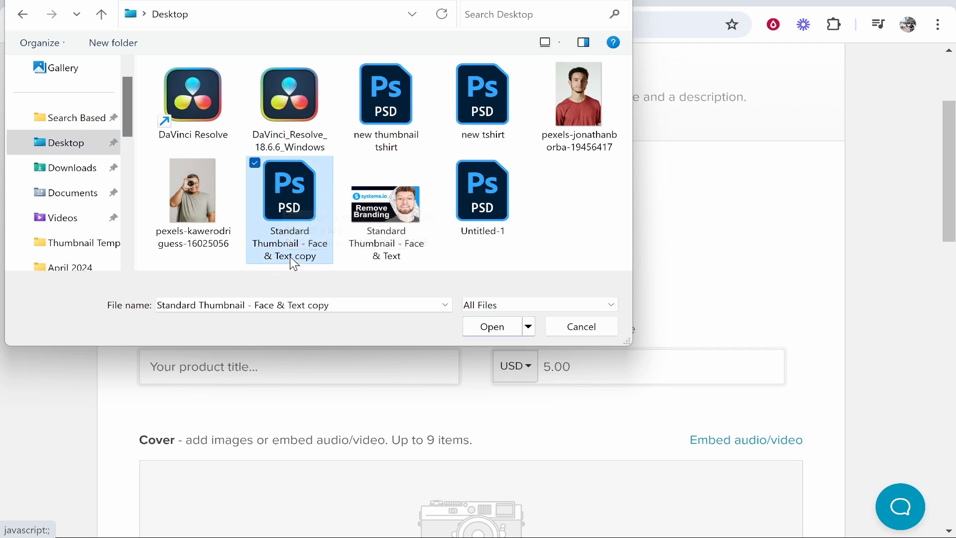
pyautogui.click(490, 327)
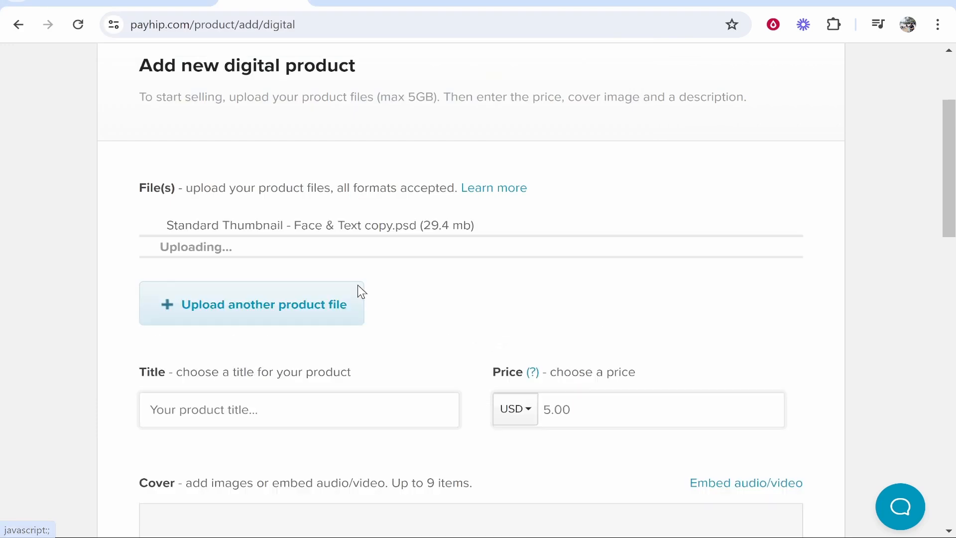
pyautogui.moveTo(416, 224); pyautogui.dragTo(403, 225)
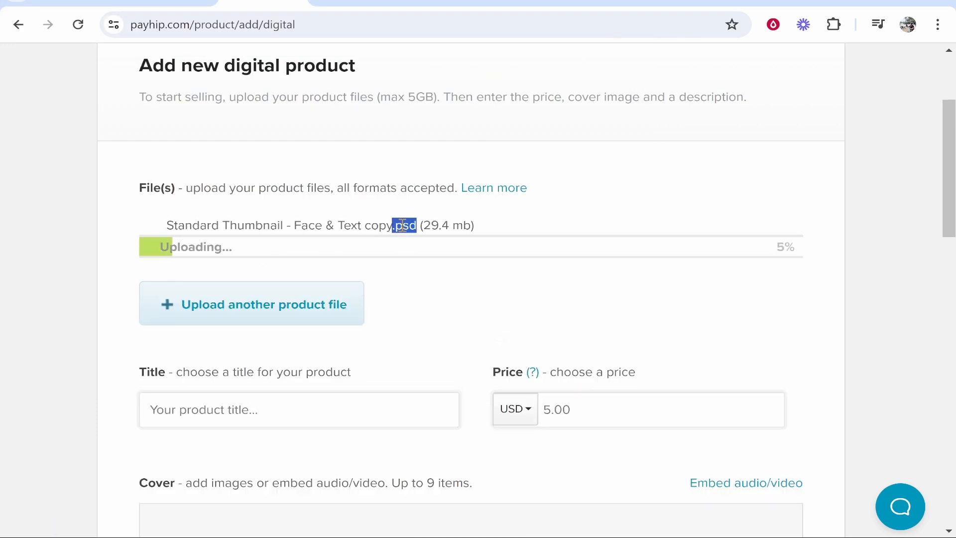
pyautogui.click(403, 224)
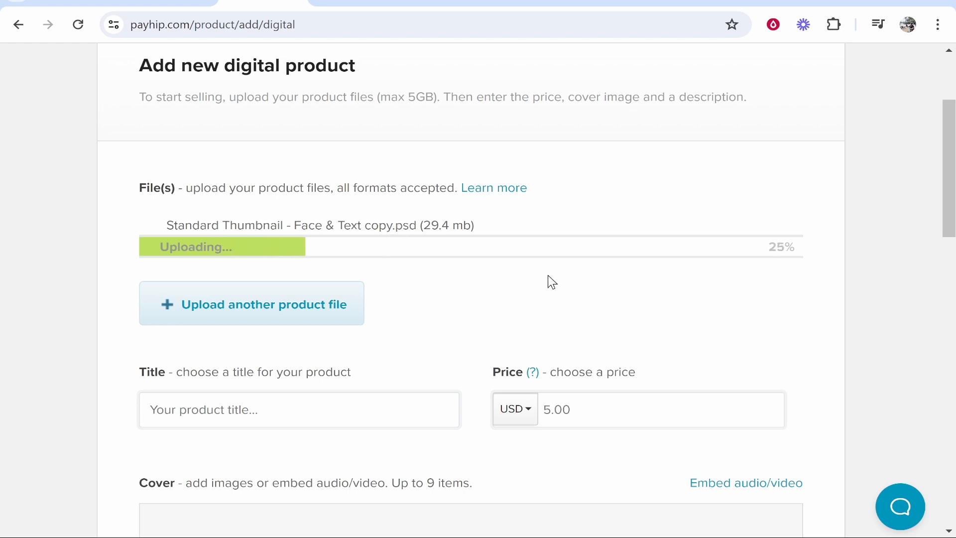
# Title the product YouTube Thumbnail Template and set its price to 100, keeping USD as the currency
pyautogui.scroll(-3, 548, 282)
pyautogui.click(242, 257)
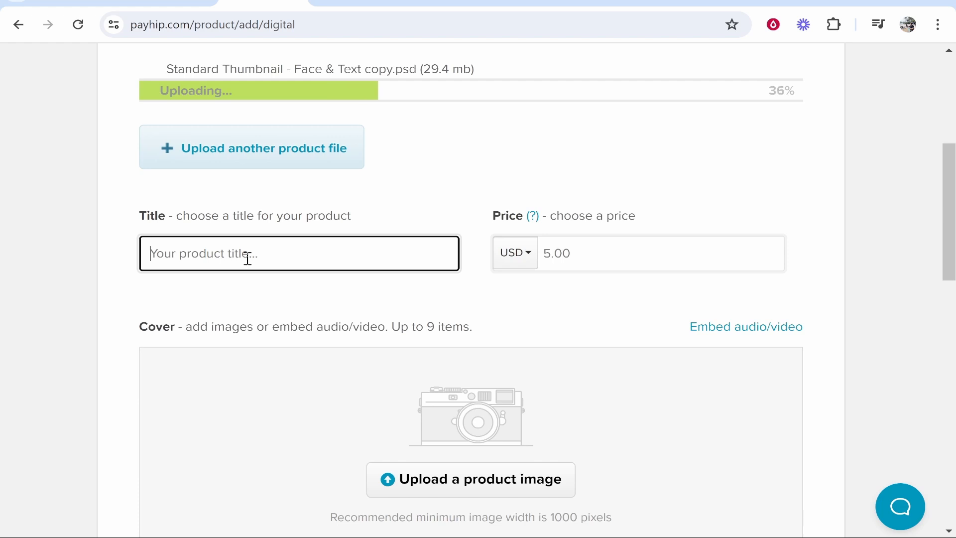
pyautogui.click(518, 259)
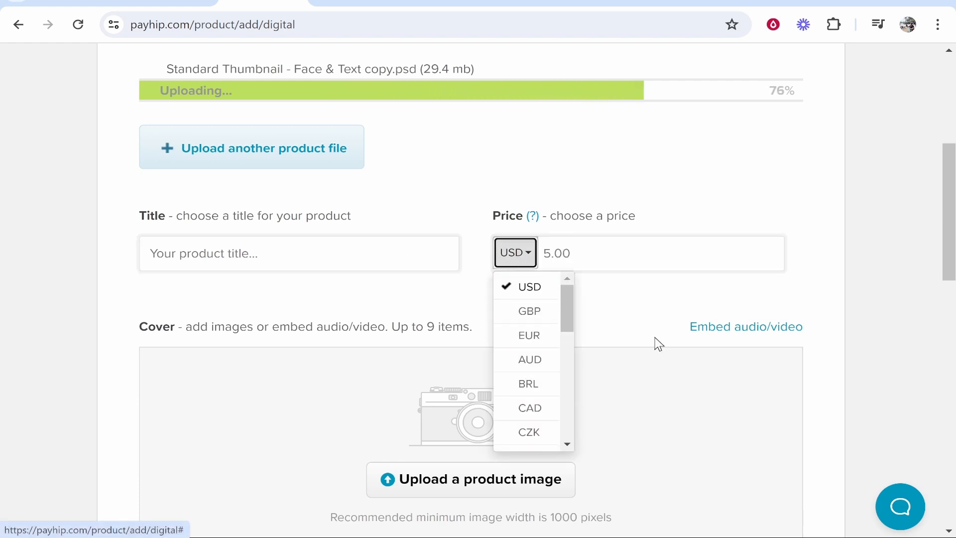
pyautogui.click(630, 299)
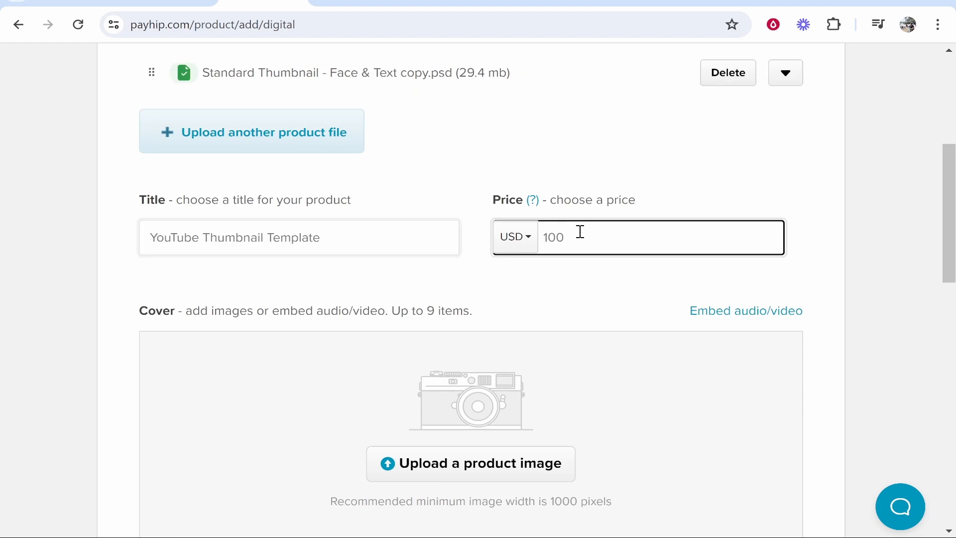
pyautogui.moveTo(563, 237); pyautogui.dragTo(531, 243)
pyautogui.click(626, 186)
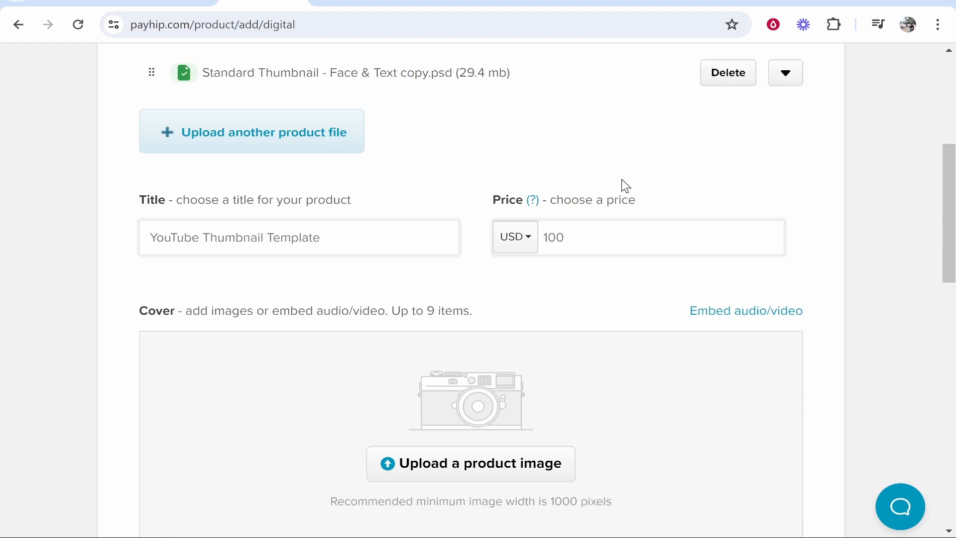
# Read the help hint about customer-chosen prices, then clear the product price and re-enter it as 100
pyautogui.moveTo(945, 221); pyautogui.dragTo(945, 264)
pyautogui.scroll(2, 544, 79)
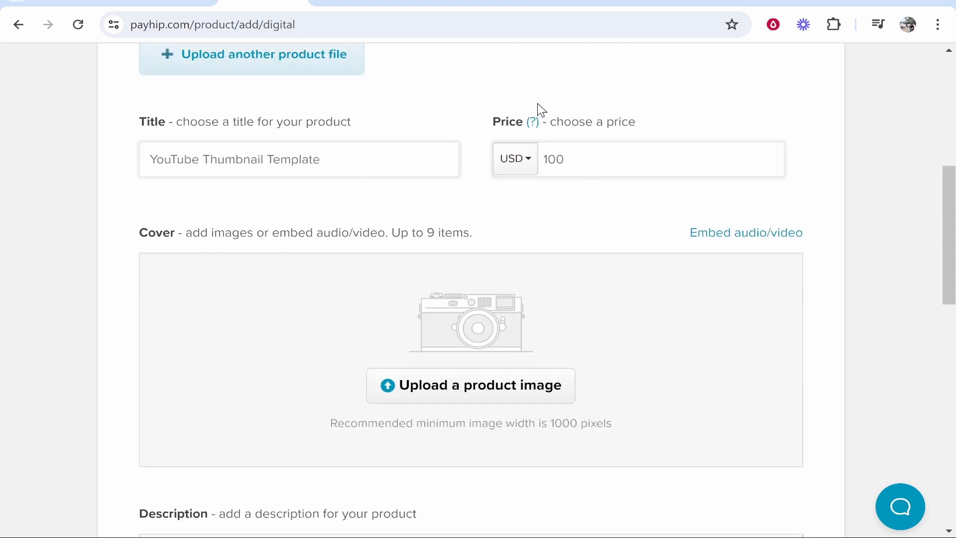
pyautogui.moveTo(534, 124)
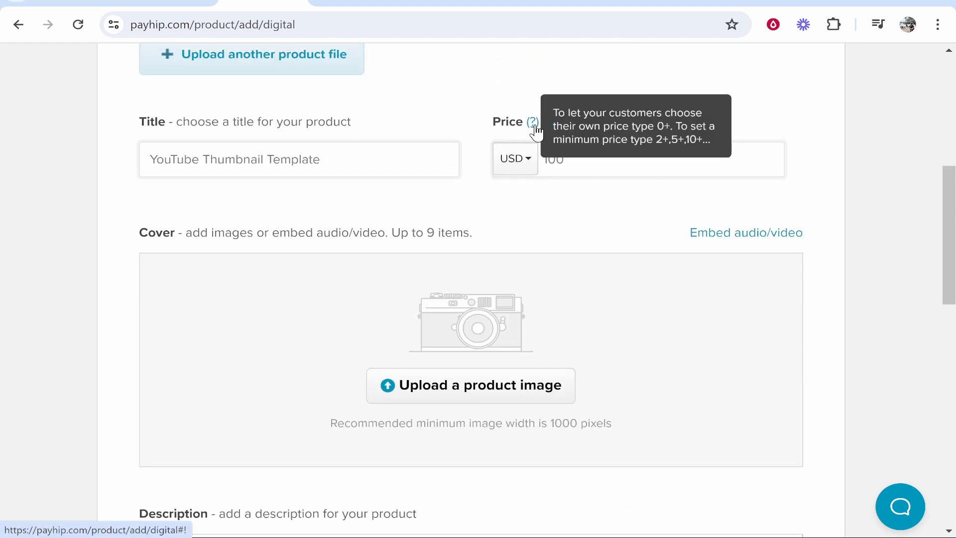
pyautogui.doubleClick(551, 159)
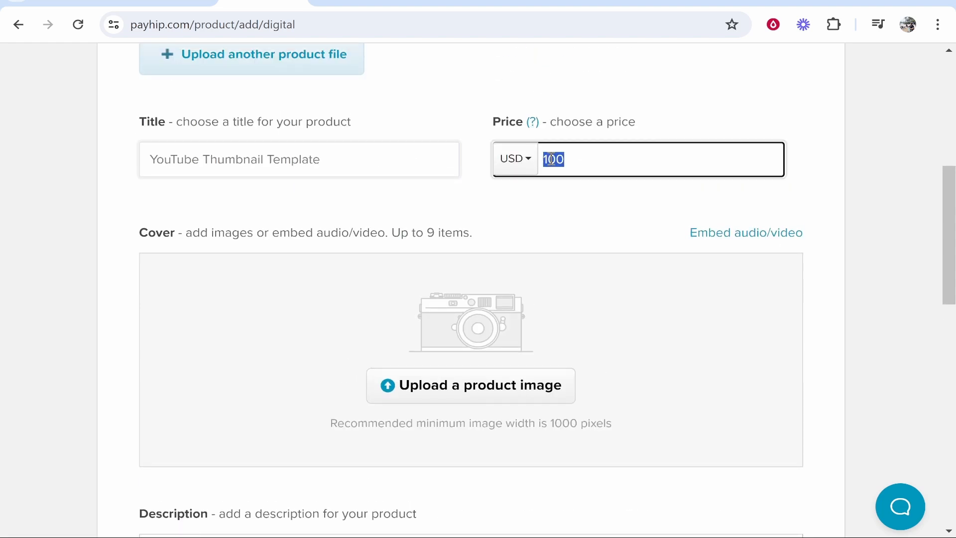
pyautogui.press('BackSpace')
pyautogui.write('1')
pyautogui.moveTo(140, 232); pyautogui.dragTo(358, 236)
pyautogui.click(174, 234)
pyautogui.click(360, 235)
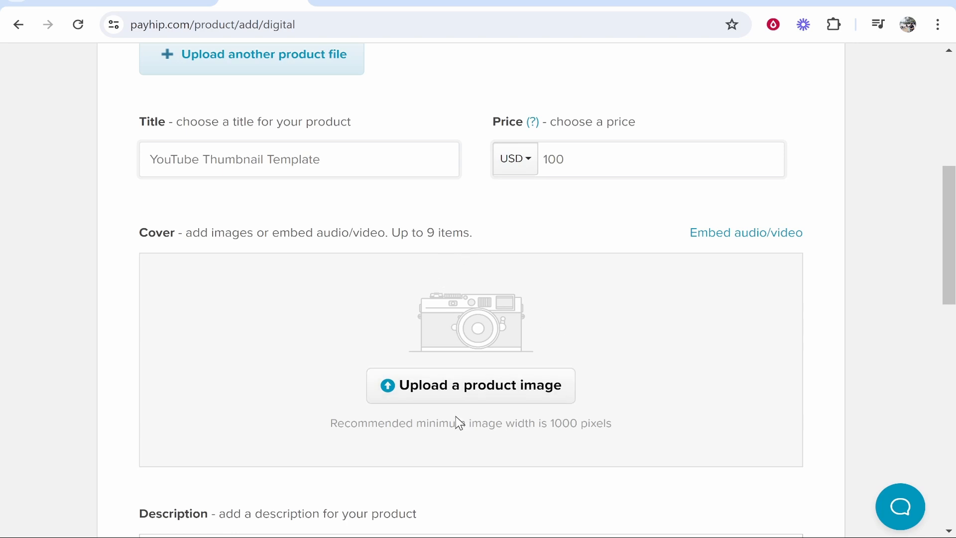
# Switch to Canva and create a new Presentation (16:9) design at 1920 × 1080 px for the product cover
pyautogui.click(409, 377)
pyautogui.click(468, 111)
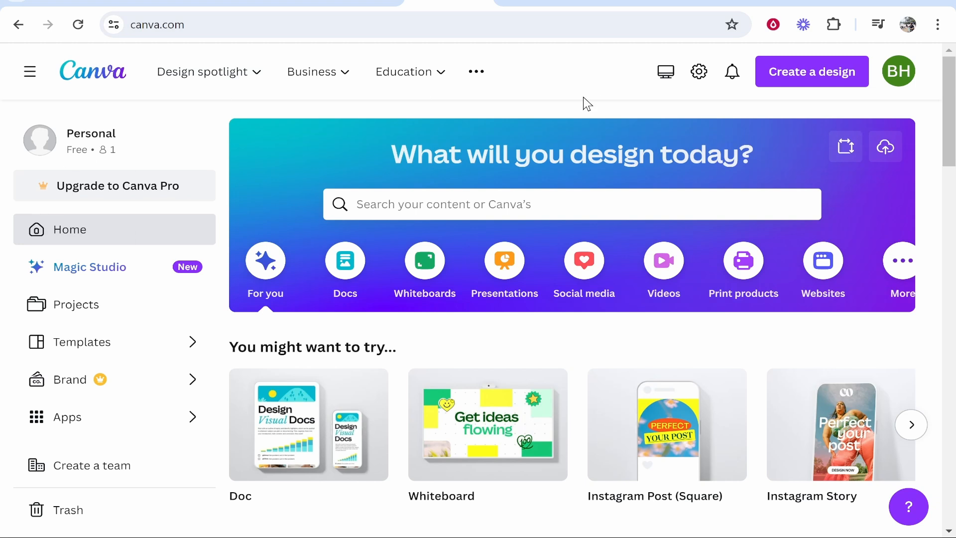
pyautogui.click(796, 84)
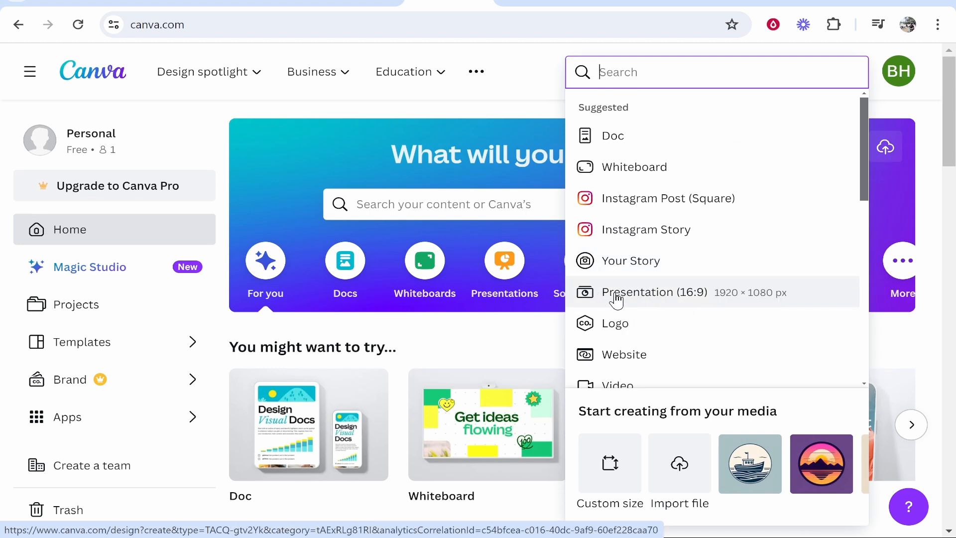
pyautogui.click(727, 299)
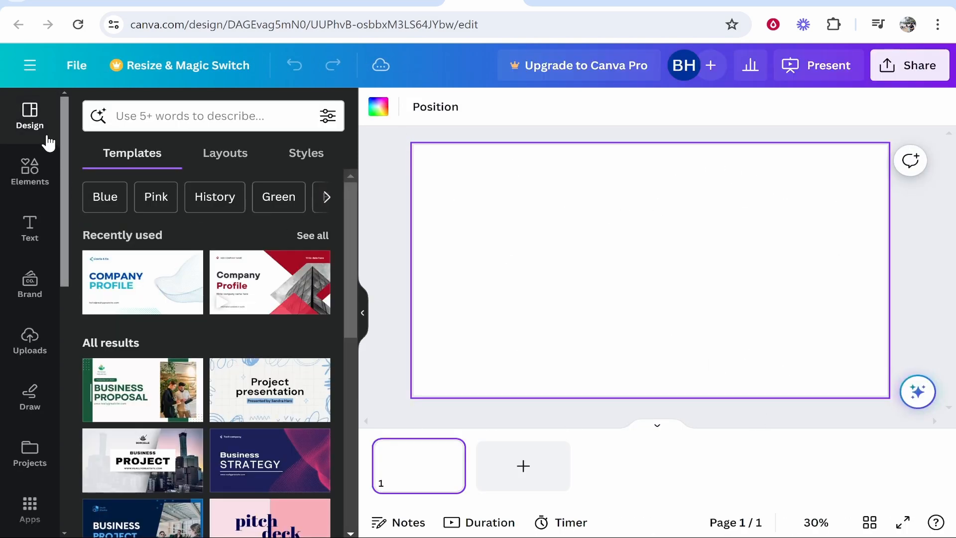
# Search the templates for product and apply the cover page of the Gray Peach Purple Green Modern Product Launch Plan Presentation
pyautogui.click(195, 115)
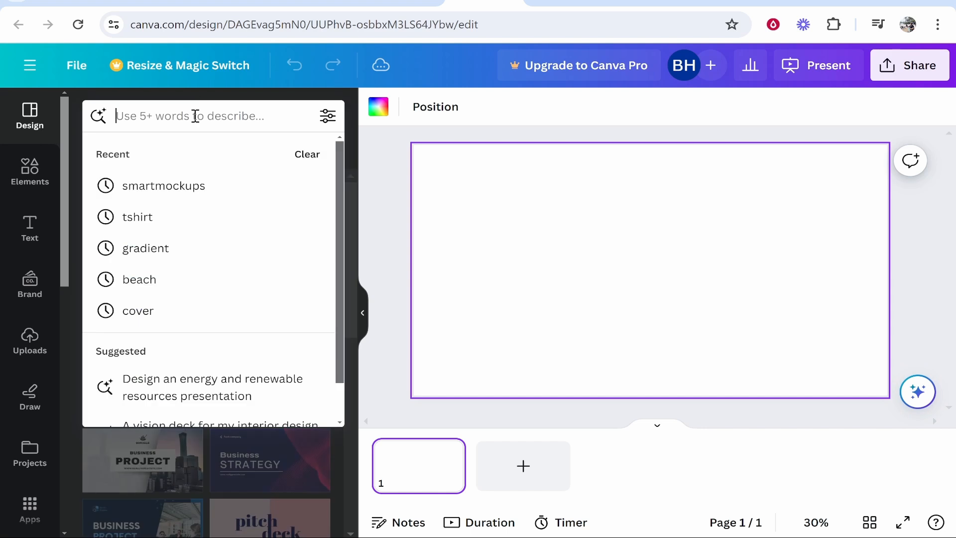
pyautogui.write('product')
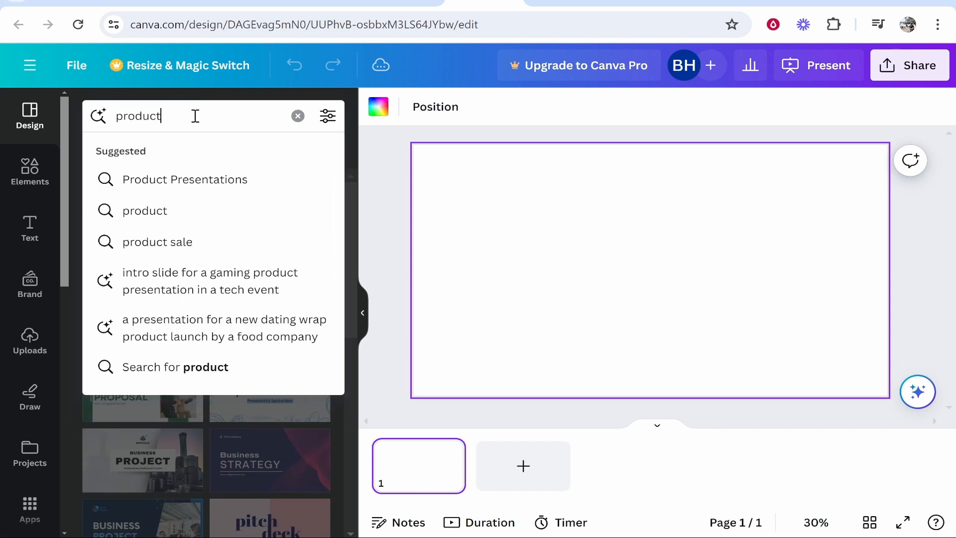
pyautogui.press('Return')
pyautogui.scroll(-2, 192, 386)
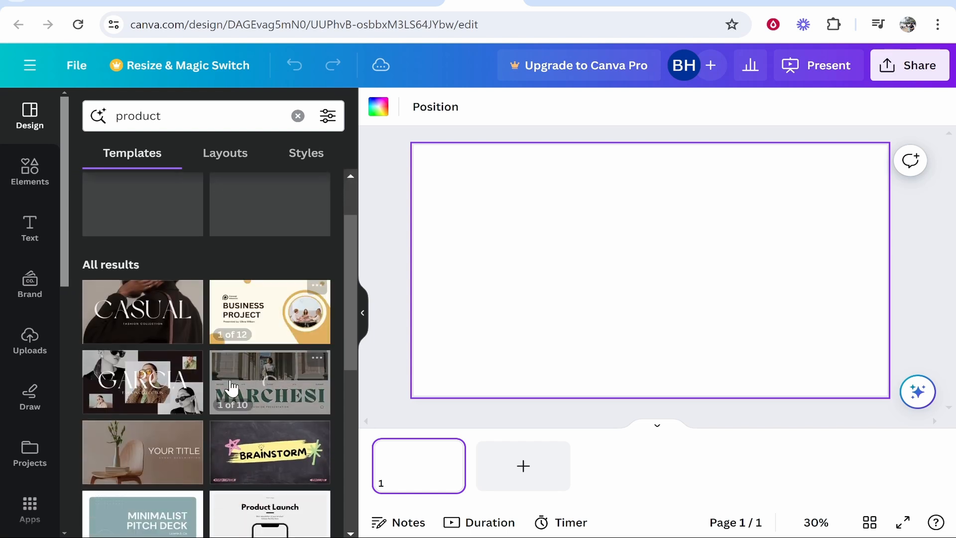
pyautogui.scroll(-5, 239, 348)
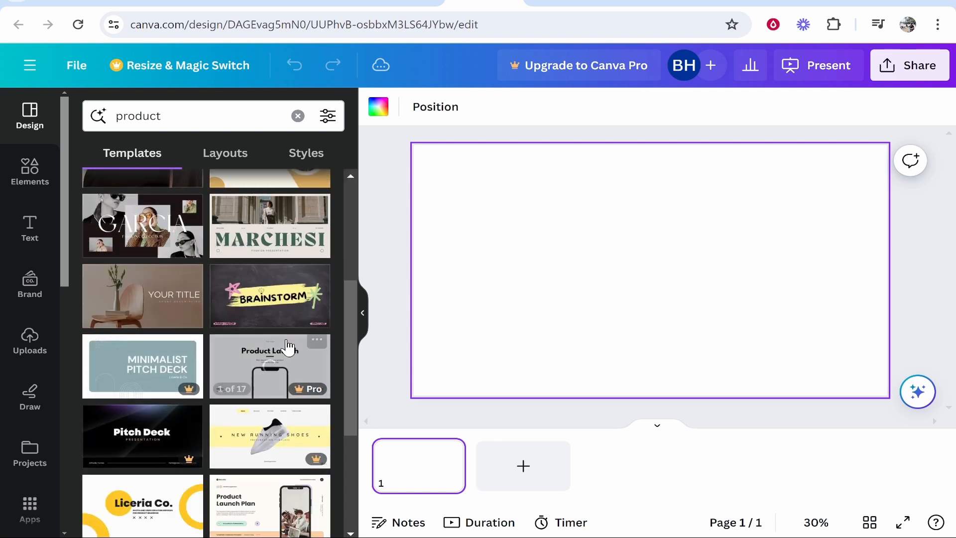
pyautogui.scroll(-2, 291, 351)
pyautogui.click(261, 354)
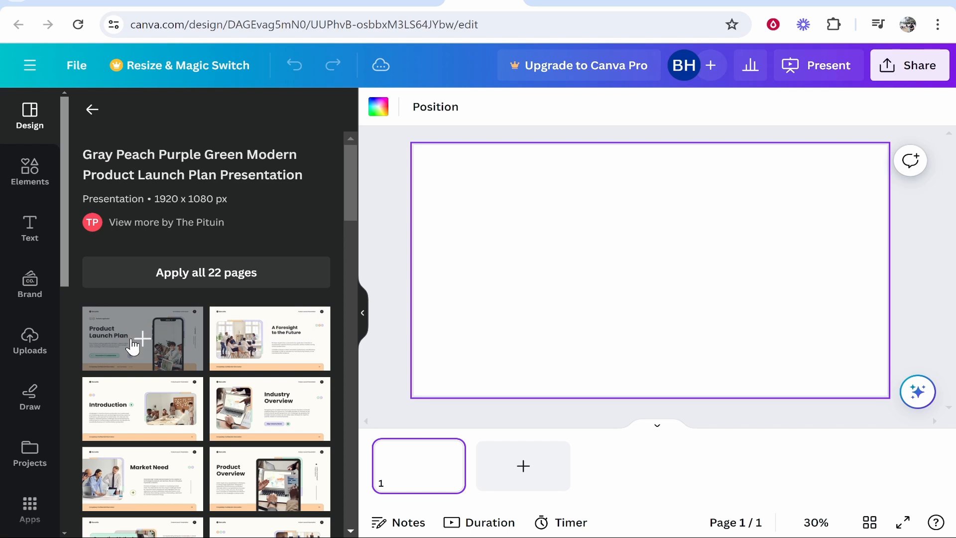
pyautogui.click(131, 343)
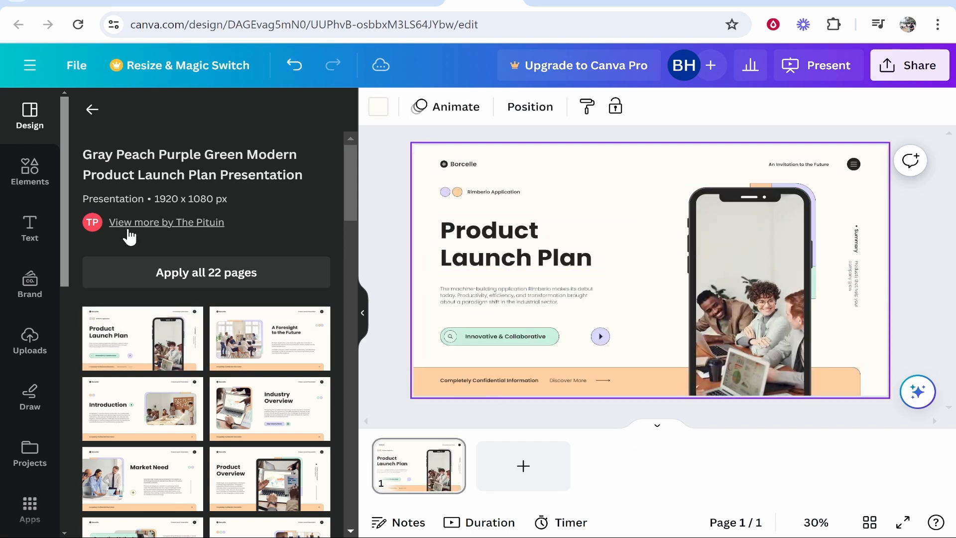
# Fill the phone mockup's screen with the uploaded food photo on the orange background
pyautogui.click(28, 350)
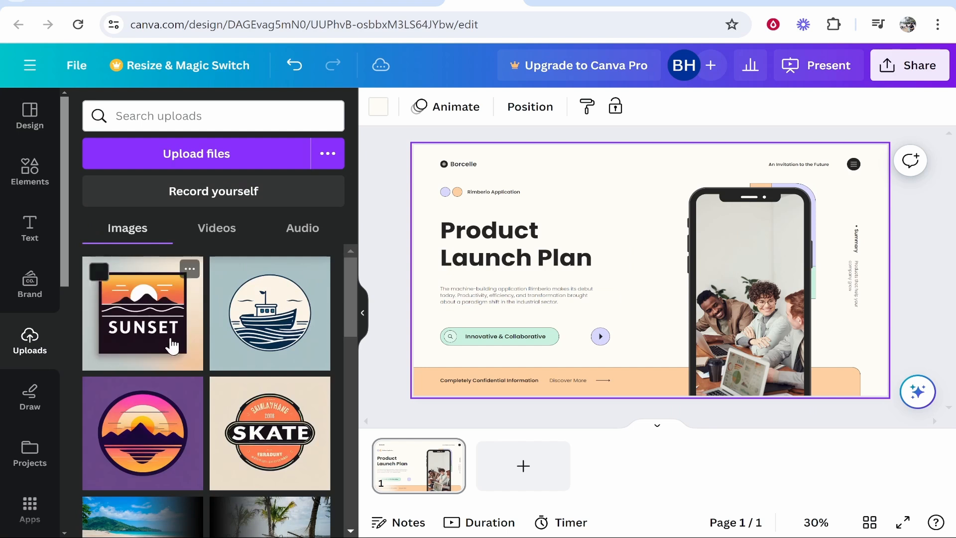
pyautogui.scroll(-5, 183, 380)
pyautogui.scroll(-12, 141, 381)
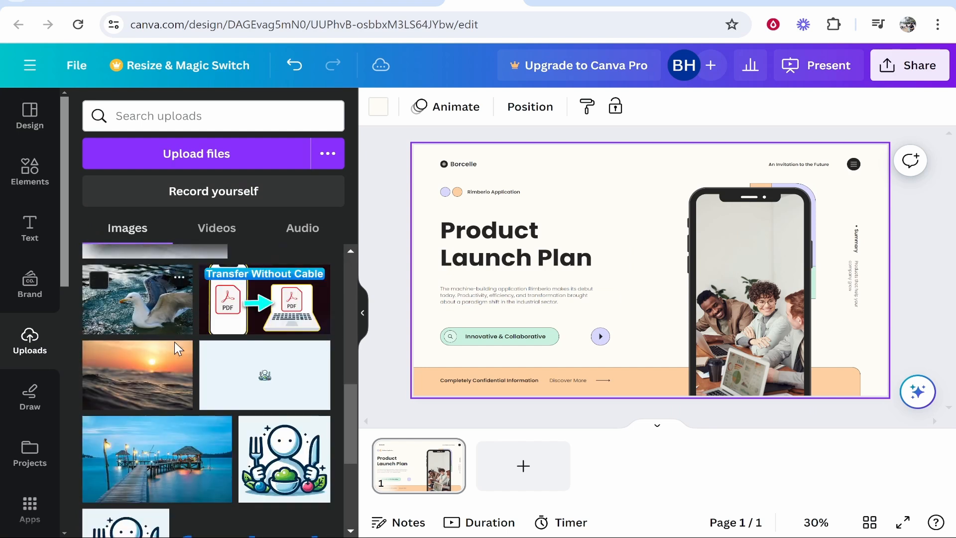
pyautogui.scroll(-2, 228, 415)
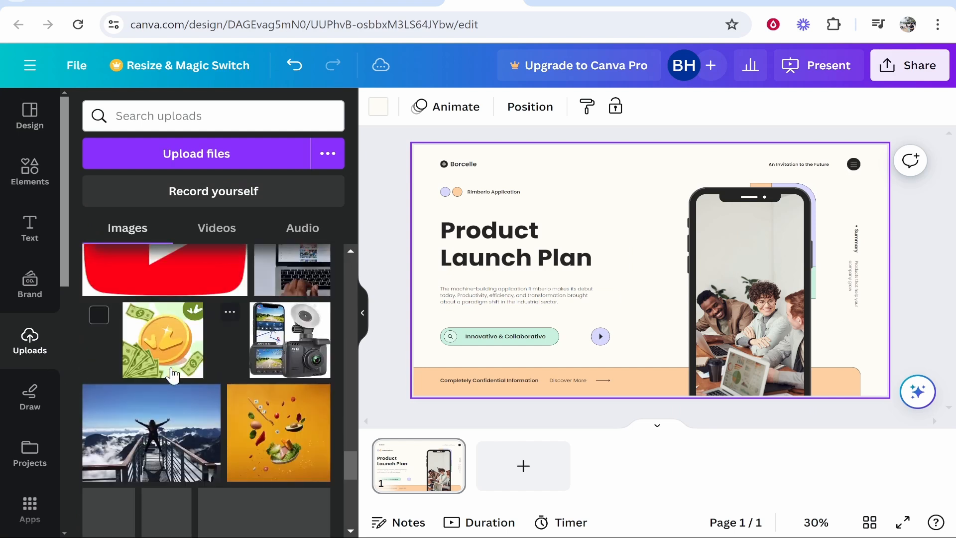
pyautogui.moveTo(256, 426); pyautogui.dragTo(697, 259)
# Delete the phone mockup and place the uploaded orange food photo in its spot beside the title
pyautogui.click(746, 208)
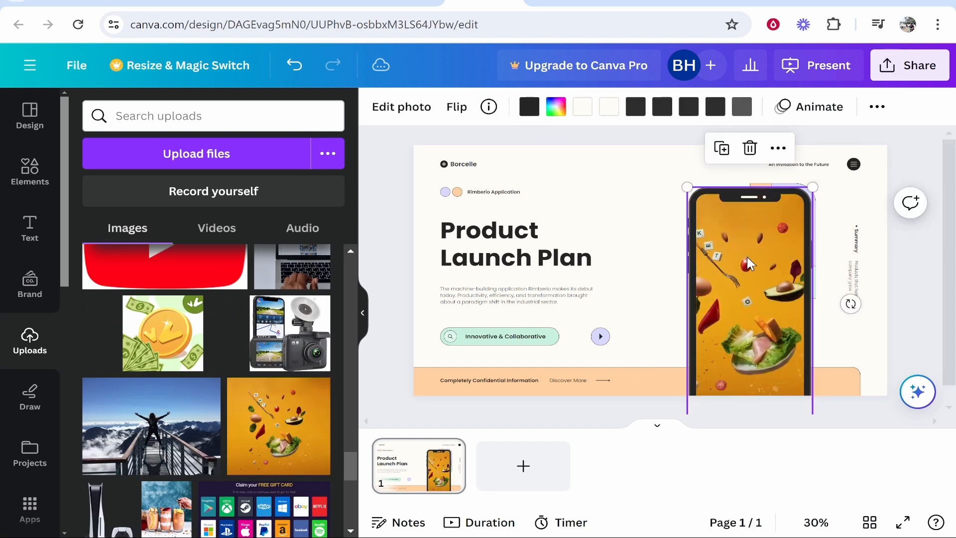
pyautogui.press('Delete')
pyautogui.press('Delete')
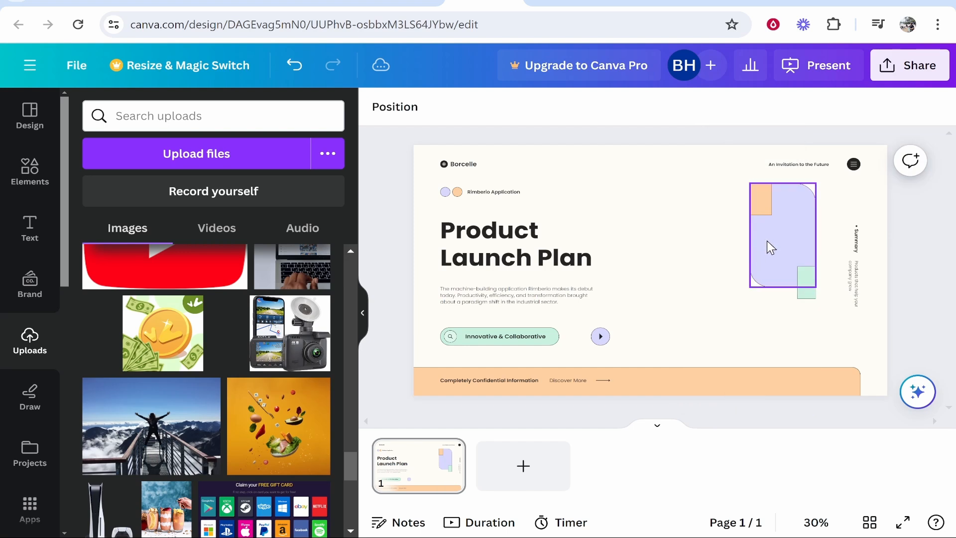
pyautogui.moveTo(298, 427); pyautogui.dragTo(766, 257)
pyautogui.click(620, 165)
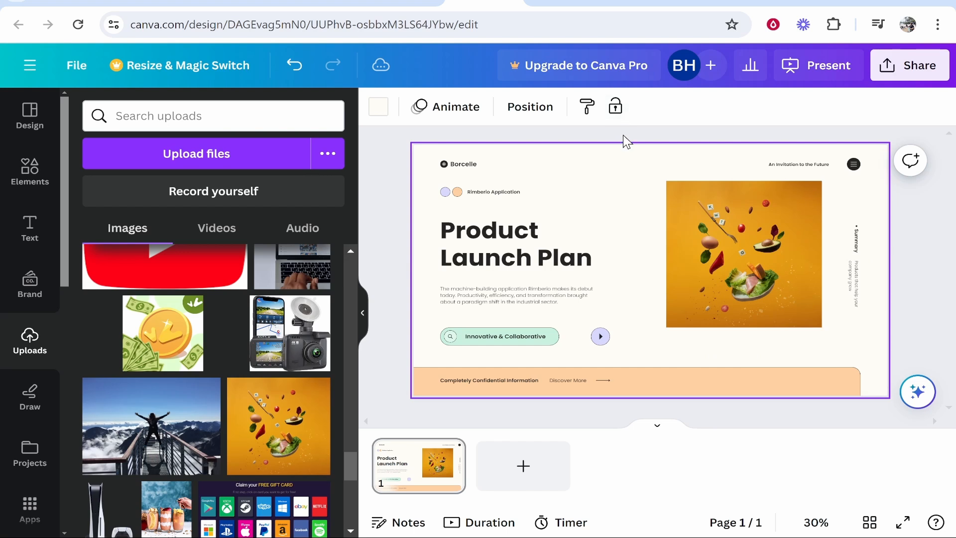
pyautogui.click(623, 135)
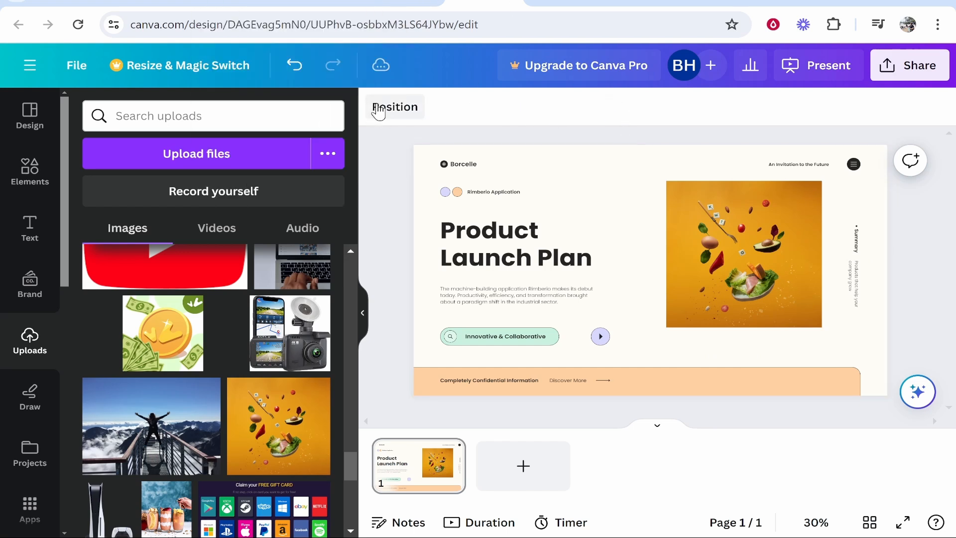
# Download the finished cover design as a PNG
pyautogui.click(913, 65)
pyautogui.scroll(-2, 702, 394)
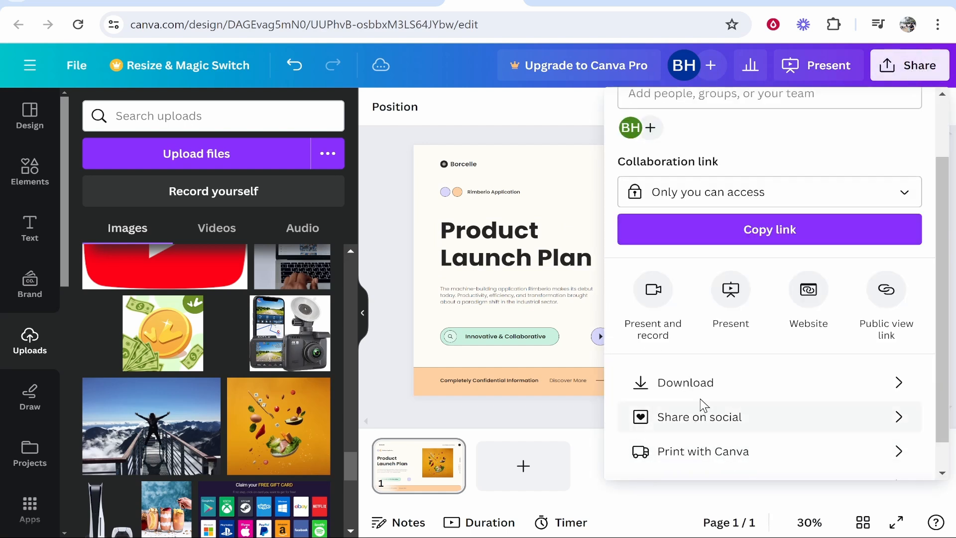
pyautogui.click(701, 392)
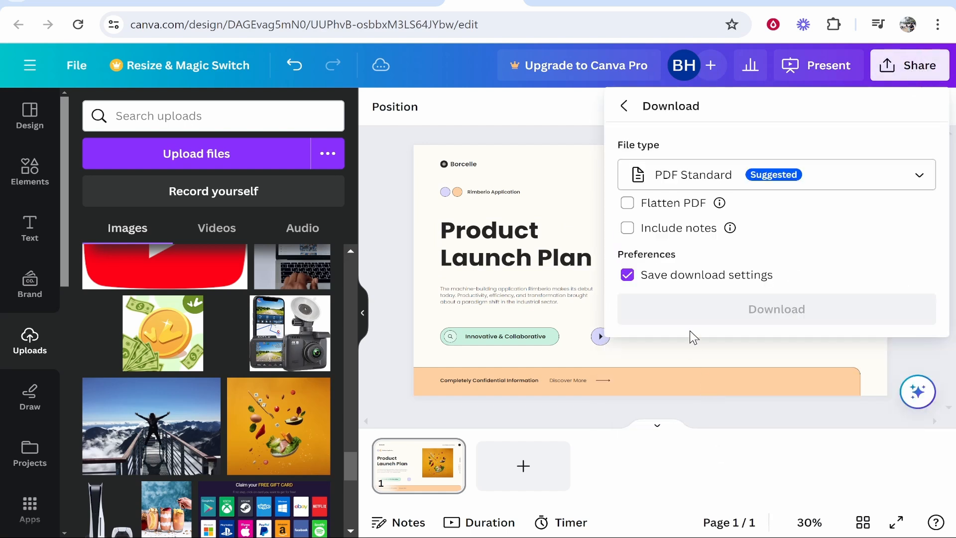
pyautogui.click(678, 186)
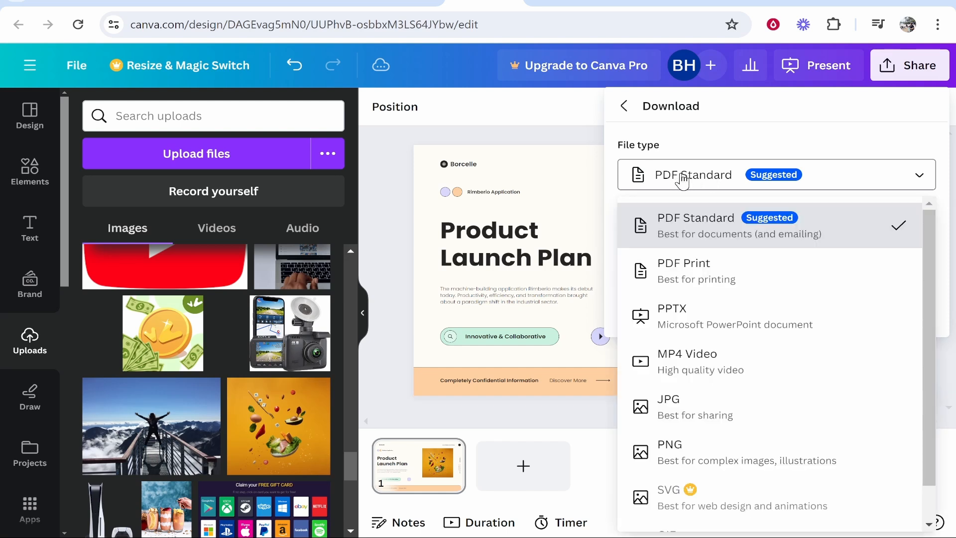
pyautogui.scroll(-1, 742, 291)
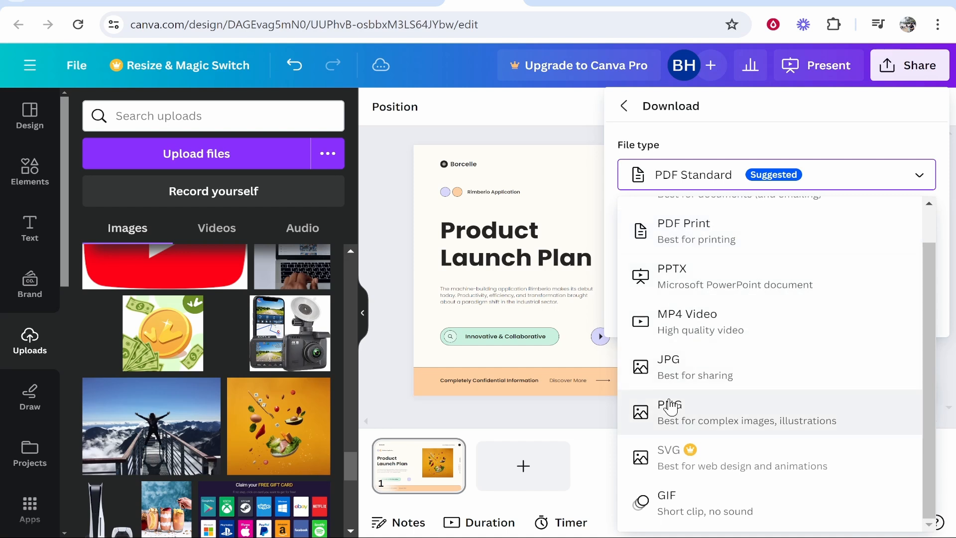
pyautogui.click(656, 412)
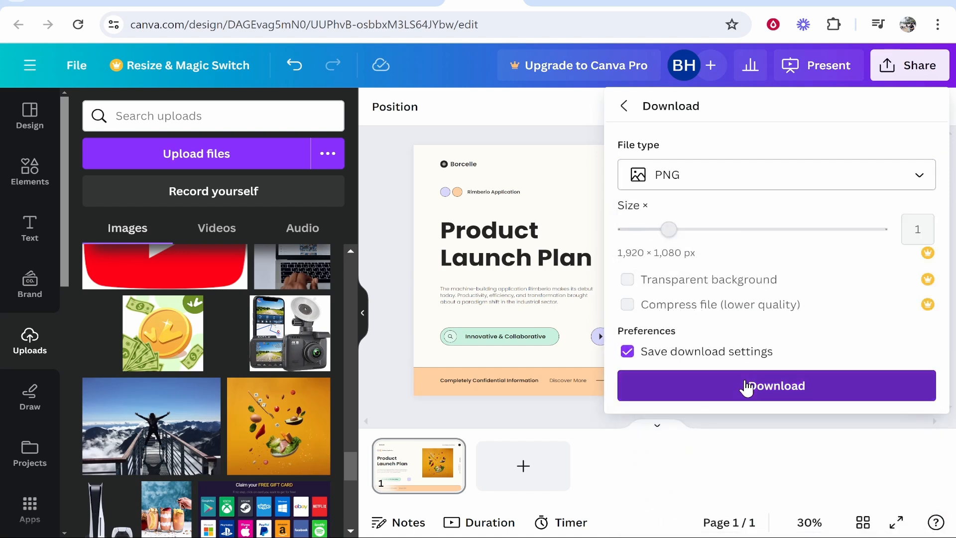
pyautogui.click(749, 386)
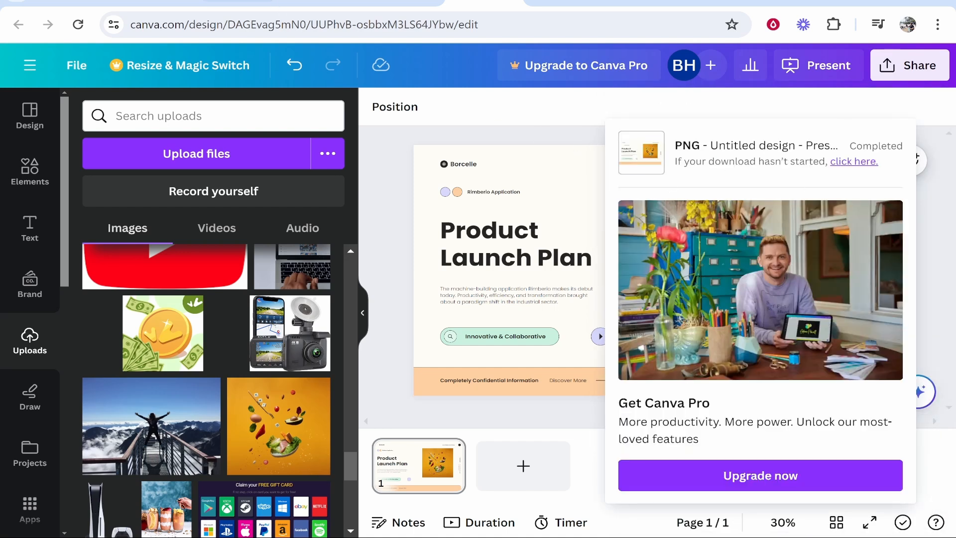
# Switch back to Payhip and upload the downloaded cover PNG from the Downloads folder as the product image
pyautogui.click(234, 3)
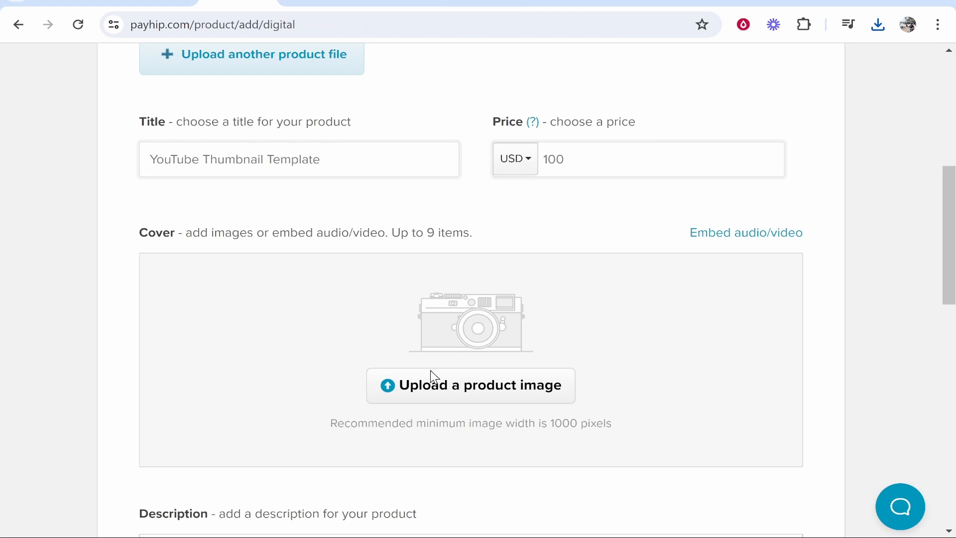
pyautogui.click(485, 400)
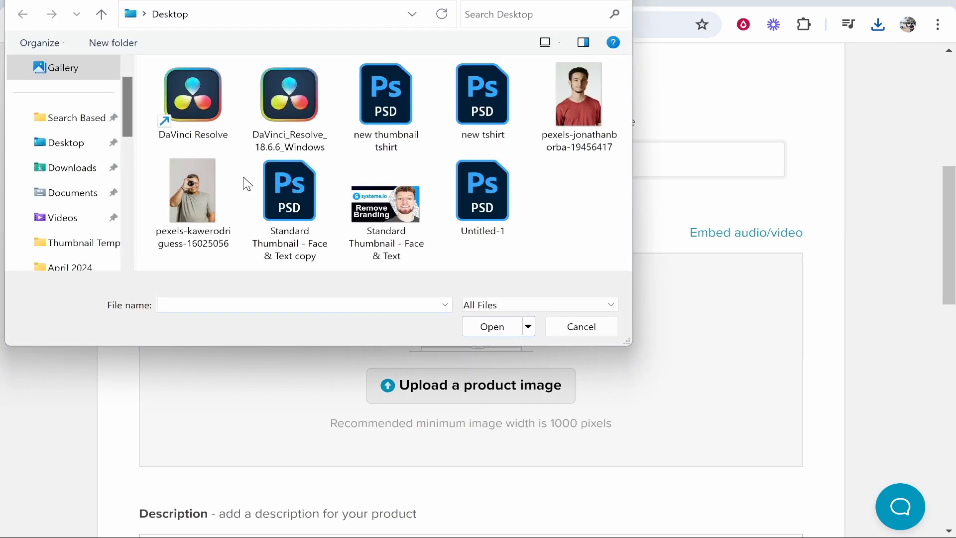
pyautogui.click(60, 169)
pyautogui.doubleClick(264, 110)
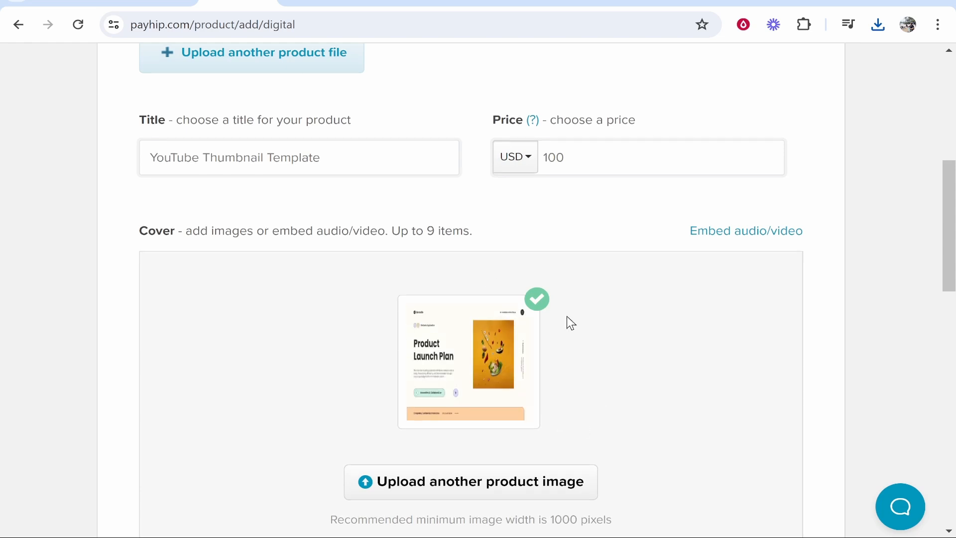
# Review the cover section's item limit and the product description editor
pyautogui.scroll(-1, 379, 149)
pyautogui.moveTo(427, 154); pyautogui.dragTo(474, 154)
pyautogui.click(474, 154)
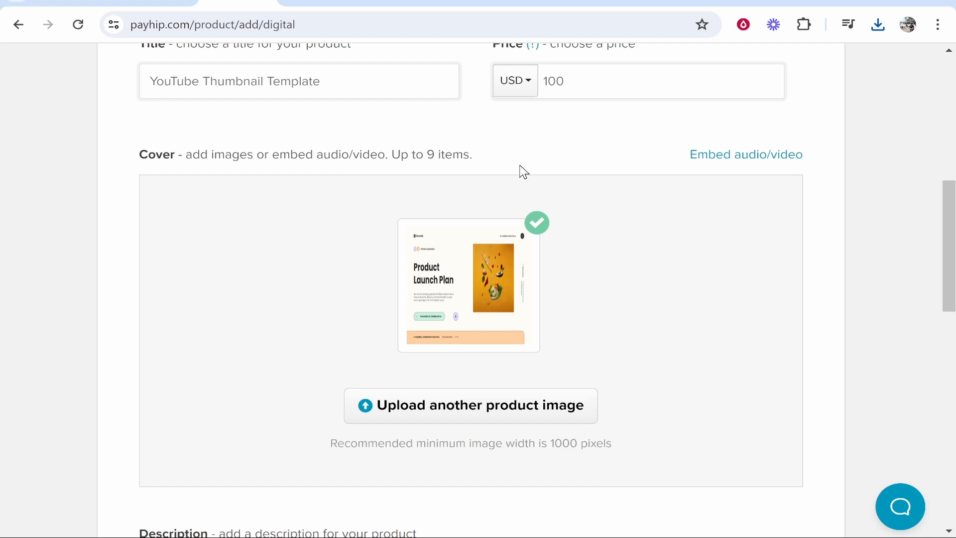
pyautogui.scroll(1, 548, 169)
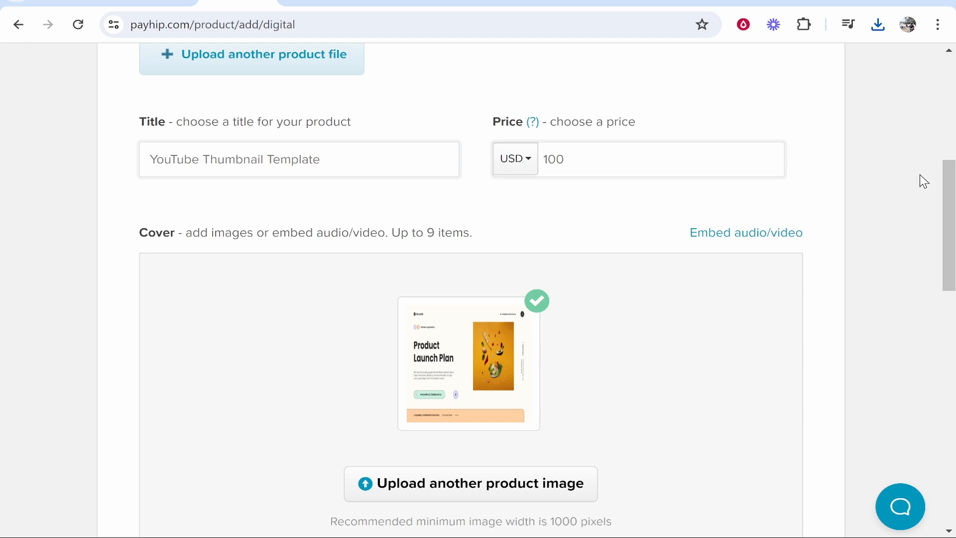
pyautogui.scroll(-5, 339, 339)
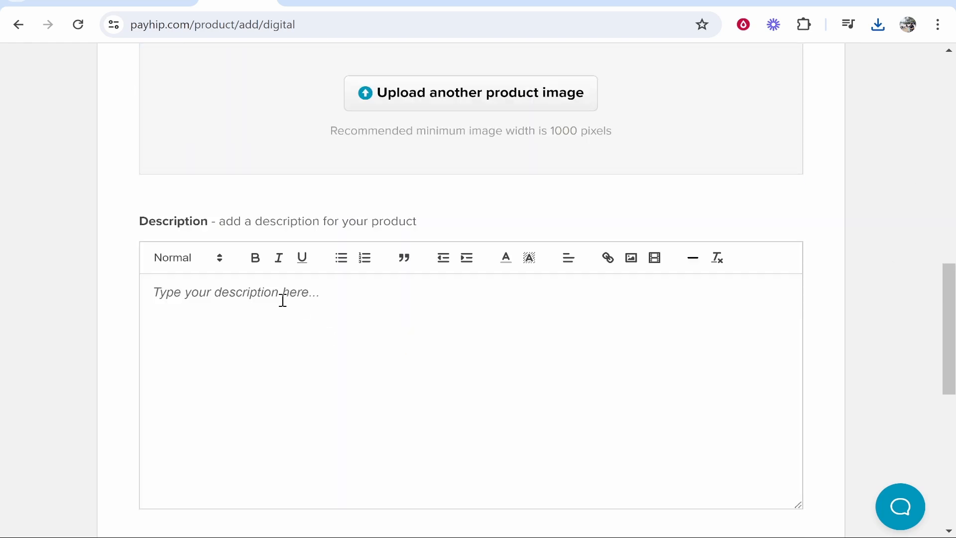
pyautogui.scroll(-1, 271, 309)
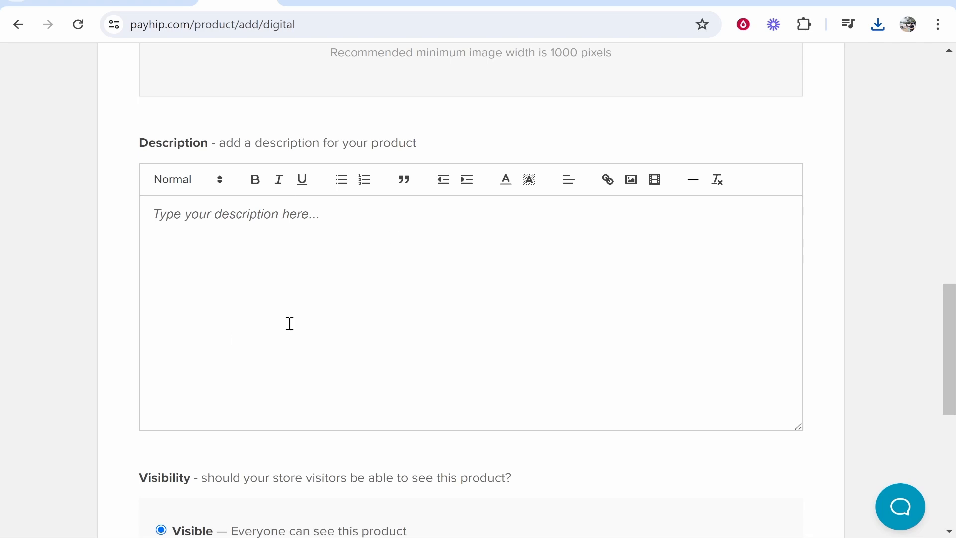
pyautogui.scroll(5, 499, 352)
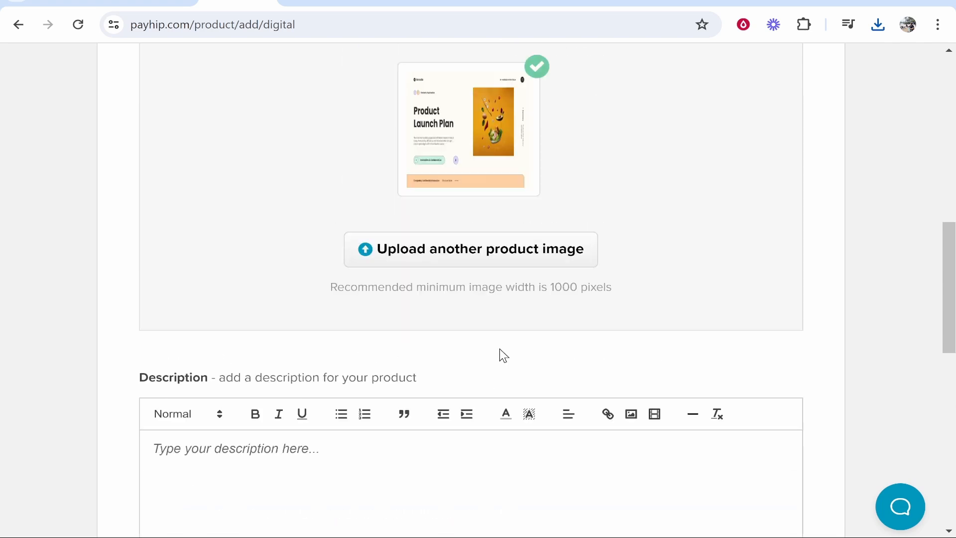
# Add the product to the store, leaving its description empty and its visibility as Visible
pyautogui.scroll(-7, 529, 371)
pyautogui.scroll(-2, 559, 321)
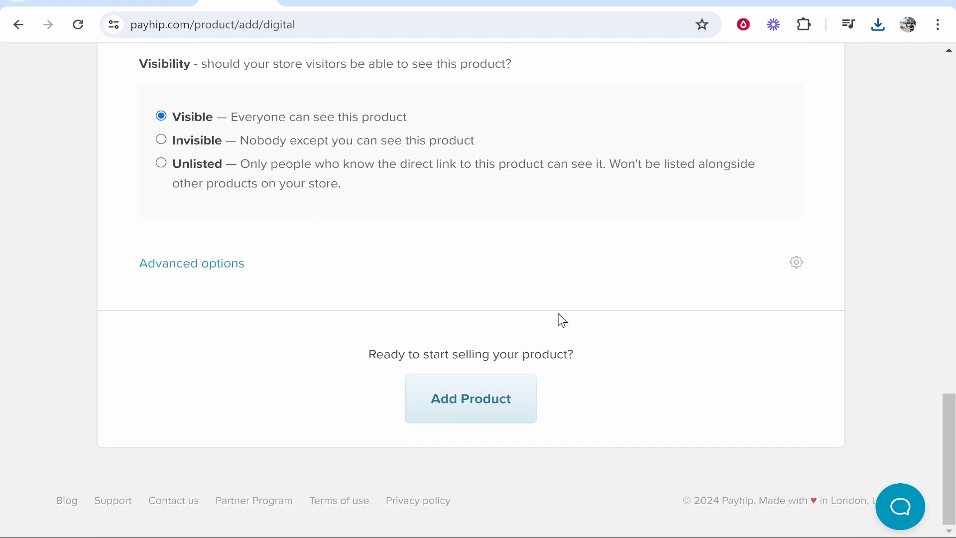
pyautogui.click(474, 412)
pyautogui.scroll(-3, 529, 339)
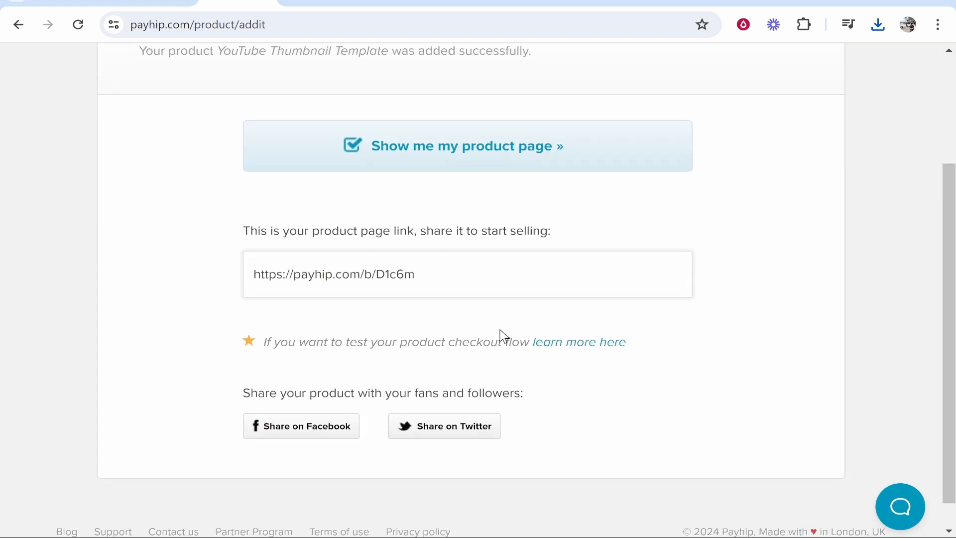
# Copy the product page link and open it in a new browser tab to check the product's title
pyautogui.moveTo(486, 286); pyautogui.dragTo(228, 300)
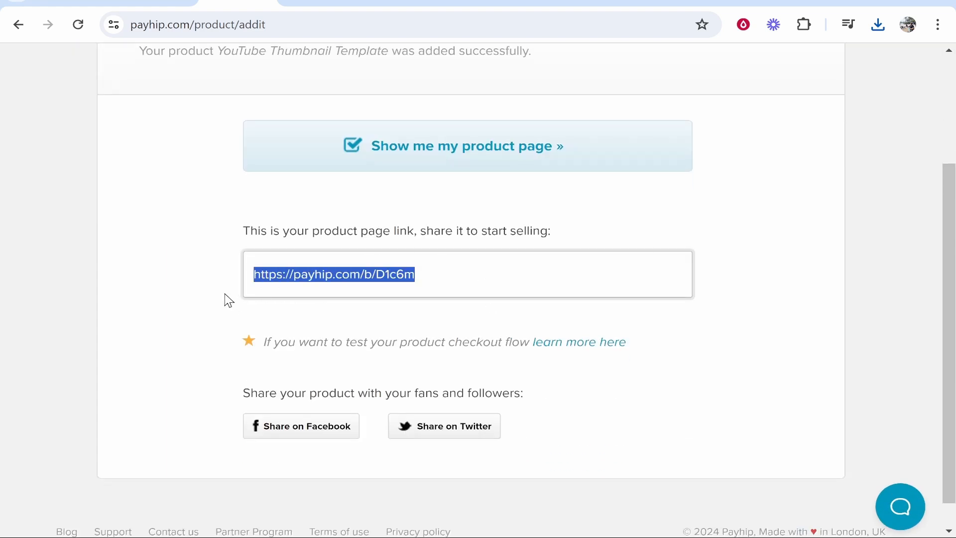
pyautogui.rightClick(313, 288)
pyautogui.click(348, 88)
pyautogui.hotkey('ctrl', 't')
pyautogui.hotkey('ctrl', 'v')
pyautogui.press('Return')
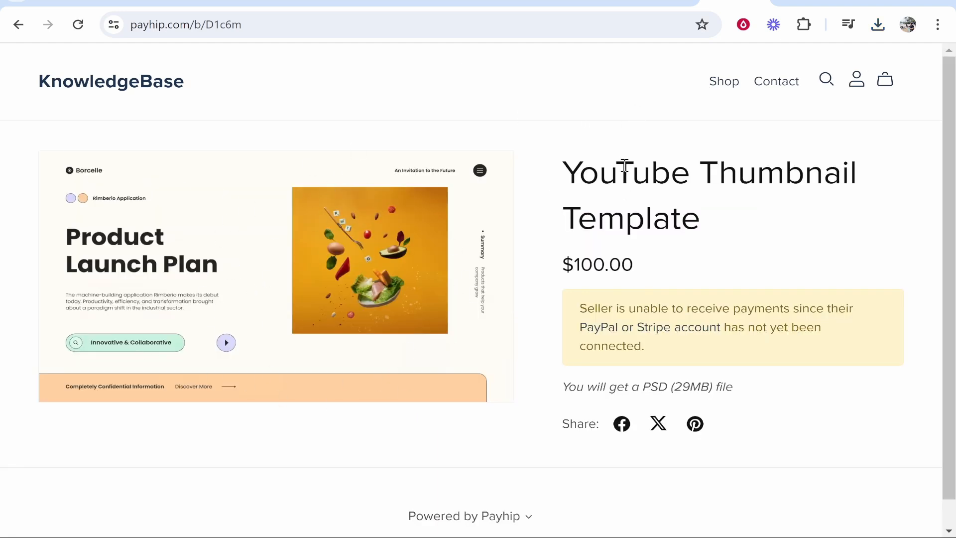
pyautogui.moveTo(574, 178); pyautogui.dragTo(837, 224)
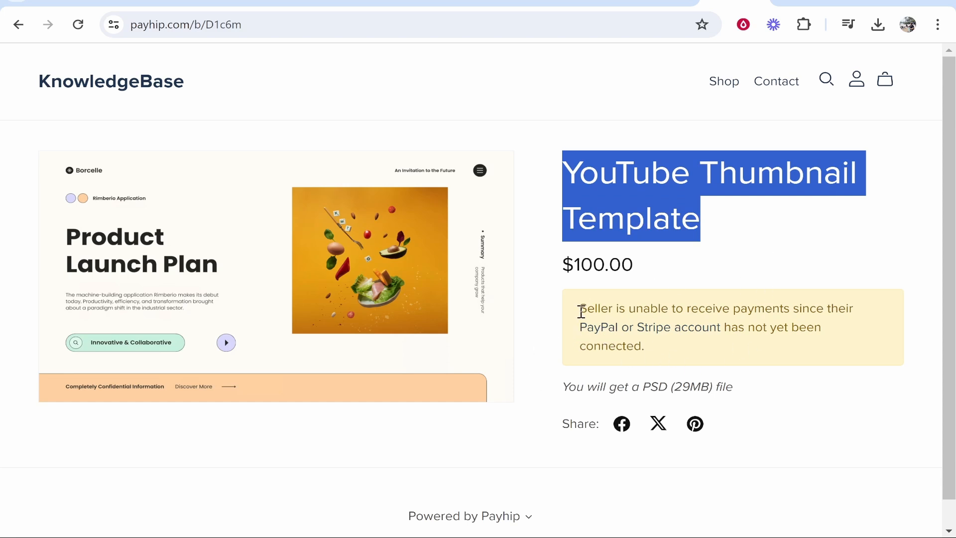
# Check the product page's payment notice and open the KnowledgeBase storefront to examine its product listing and About Me section
pyautogui.moveTo(581, 311); pyautogui.dragTo(850, 309)
pyautogui.click(637, 314)
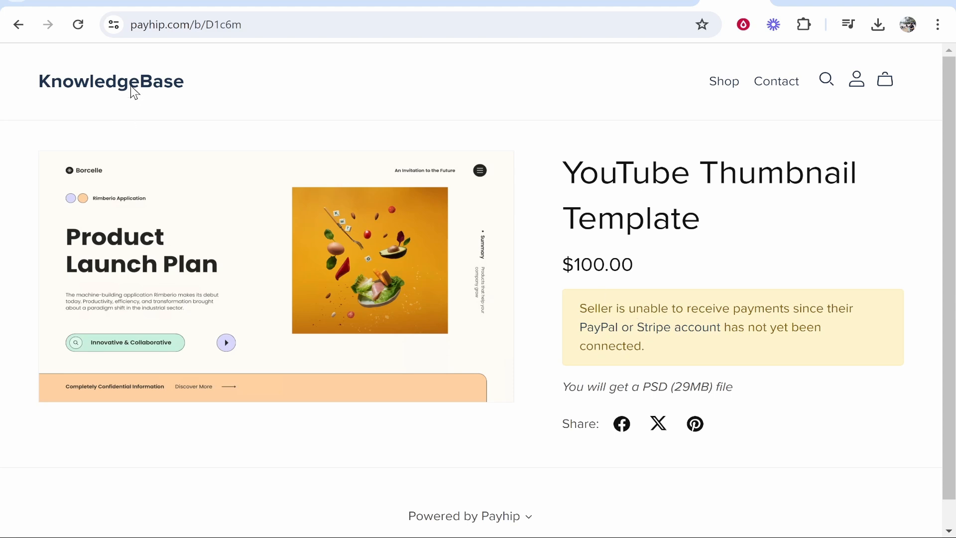
pyautogui.click(90, 84)
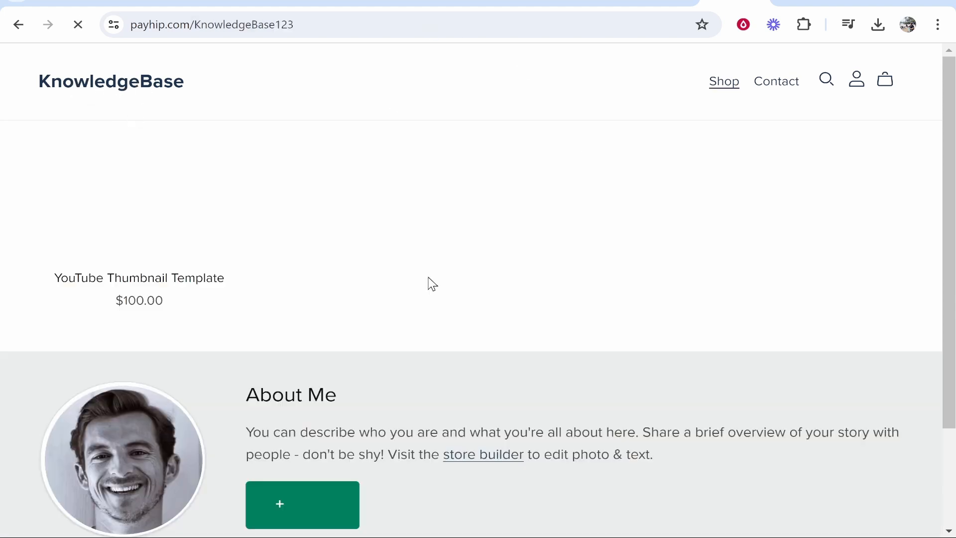
pyautogui.scroll(-3, 486, 357)
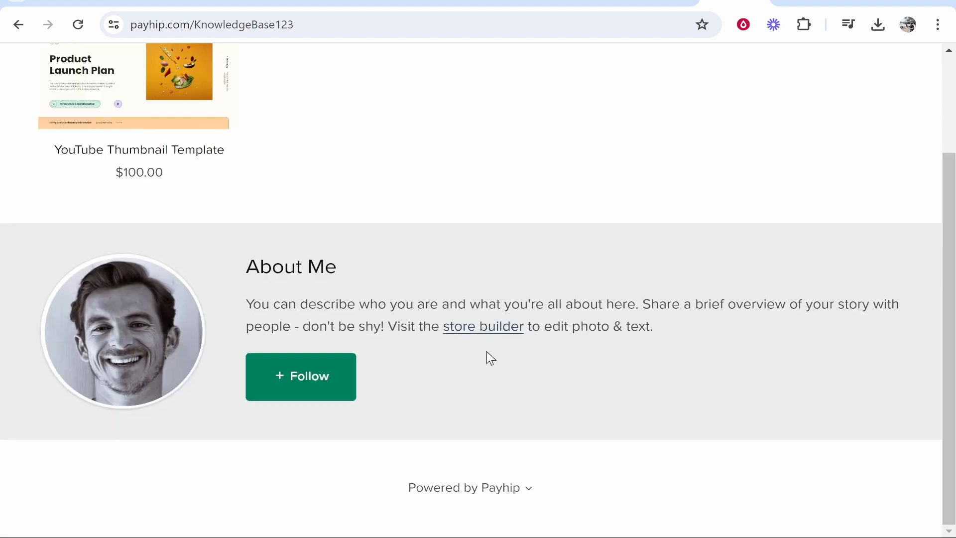
pyautogui.scroll(3, 616, 390)
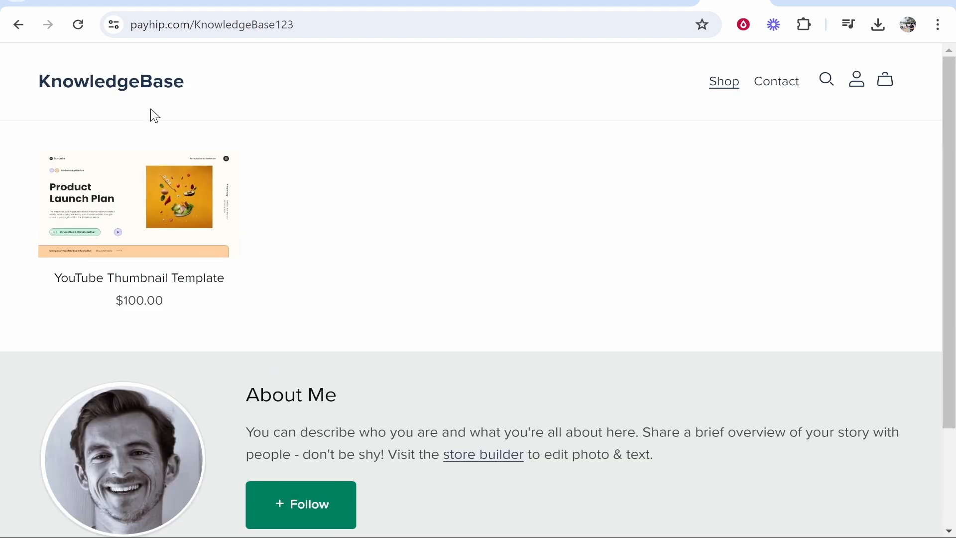
pyautogui.scroll(-3, 252, 198)
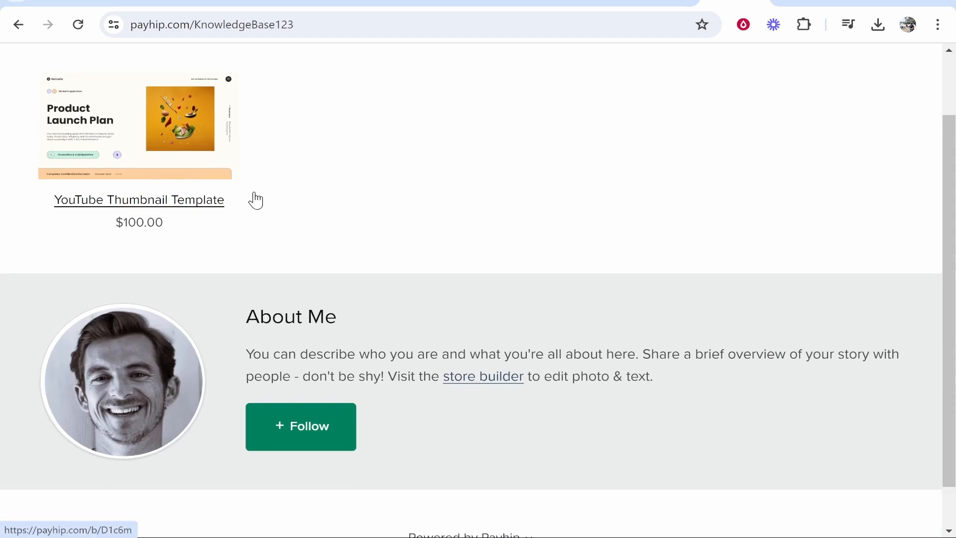
pyautogui.scroll(3, 314, 206)
pyautogui.scroll(-3, 322, 305)
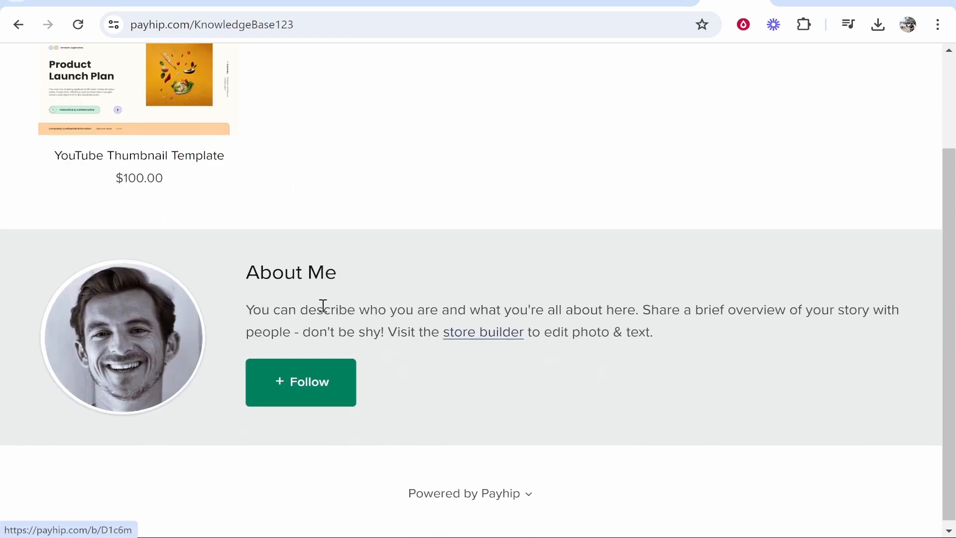
pyautogui.scroll(3, 305, 266)
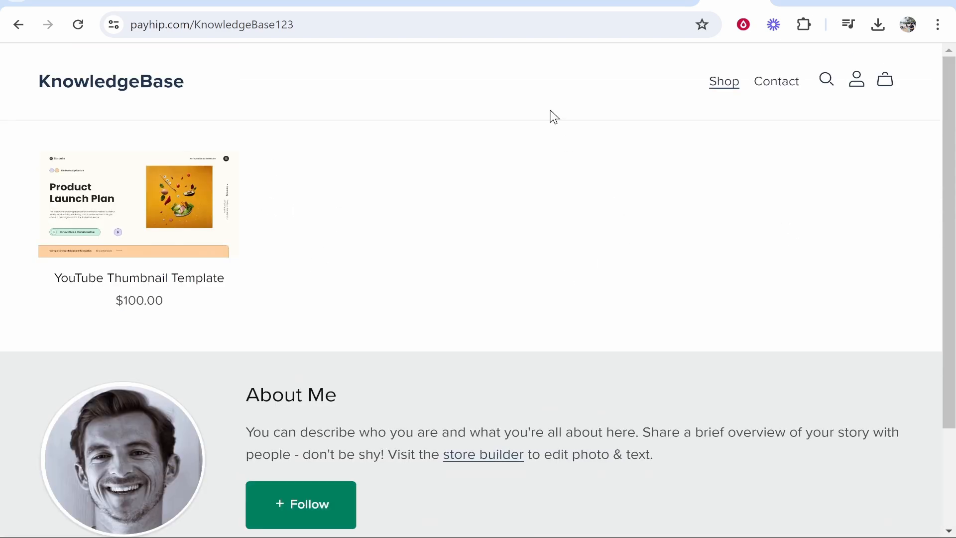
pyautogui.scroll(-3, 398, 383)
pyautogui.scroll(3, 348, 349)
pyautogui.scroll(3, 784, 386)
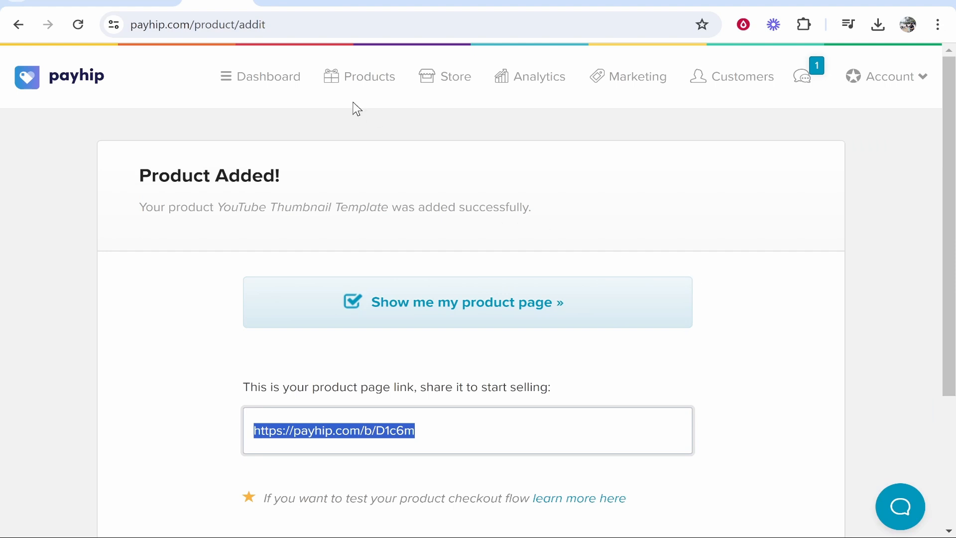
# Return to the Payhip account, launch the store builder and review the About Me section on the All Products home page
pyautogui.click(438, 78)
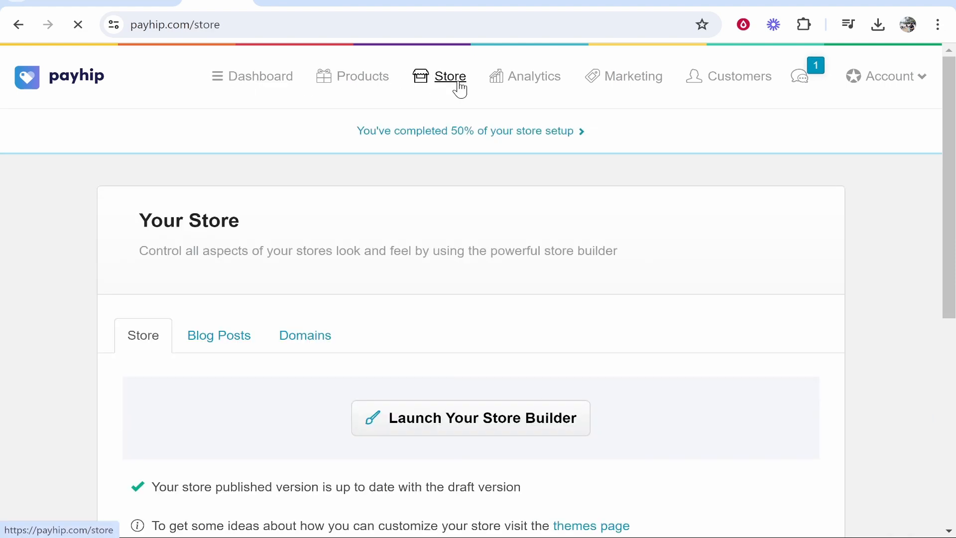
pyautogui.scroll(-1, 442, 225)
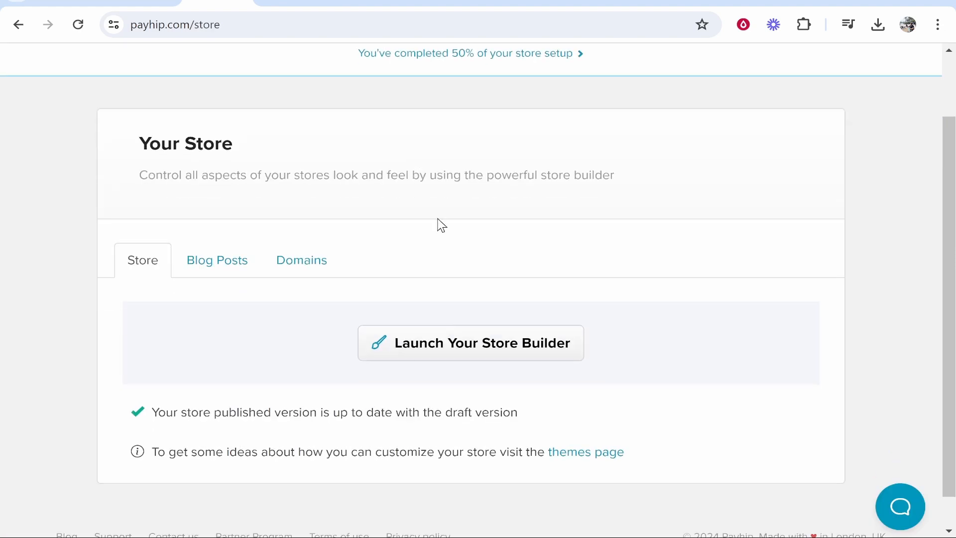
pyautogui.click(520, 357)
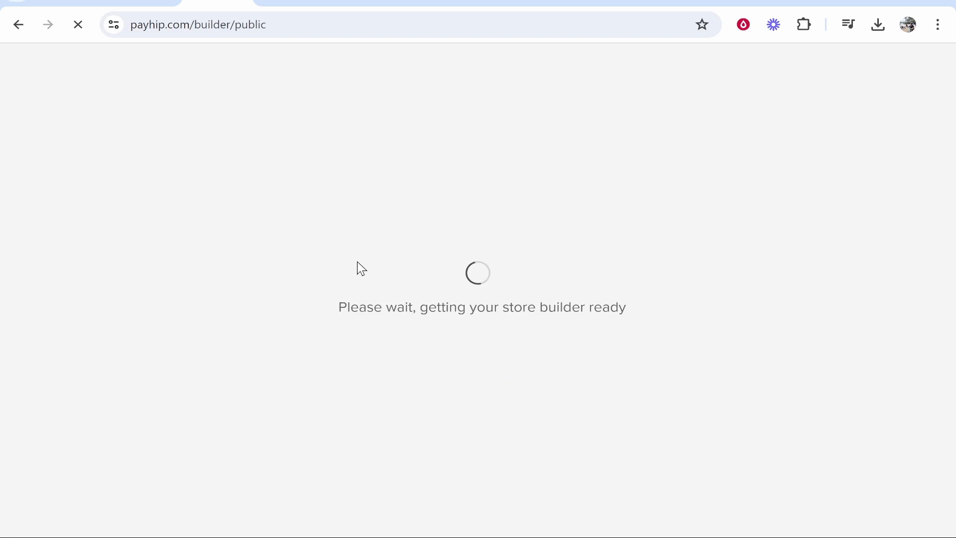
pyautogui.scroll(-2, 528, 287)
pyautogui.scroll(2, 613, 321)
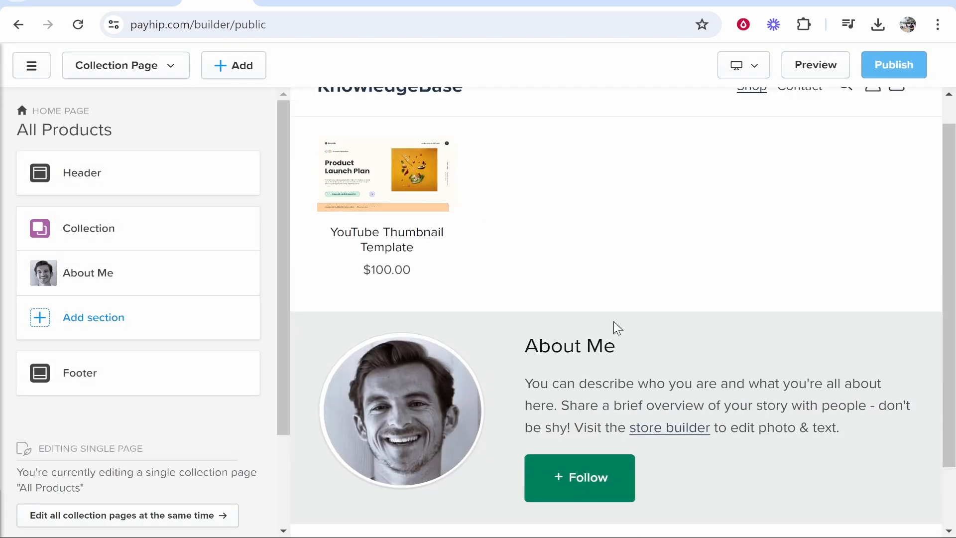
pyautogui.scroll(-2, 742, 289)
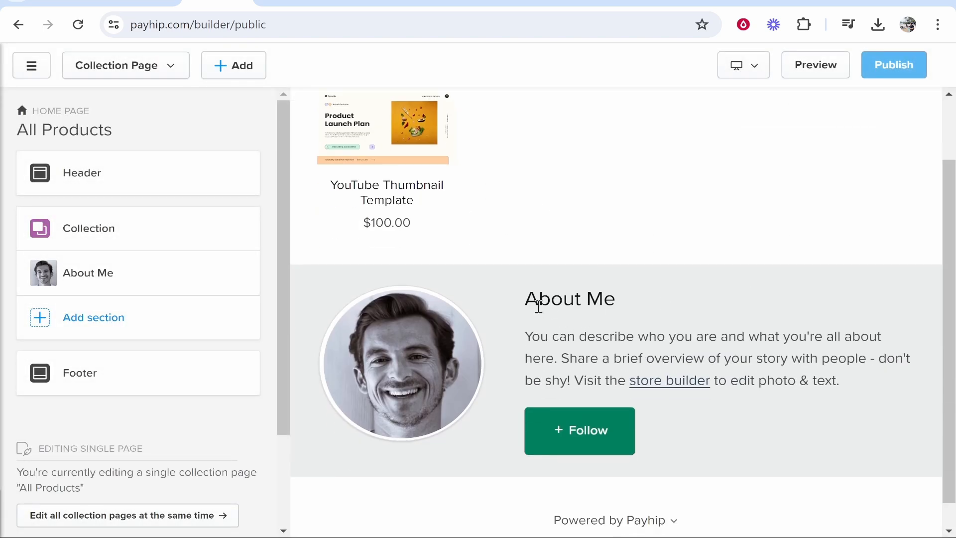
pyautogui.moveTo(525, 305); pyautogui.dragTo(617, 315)
pyautogui.click(442, 326)
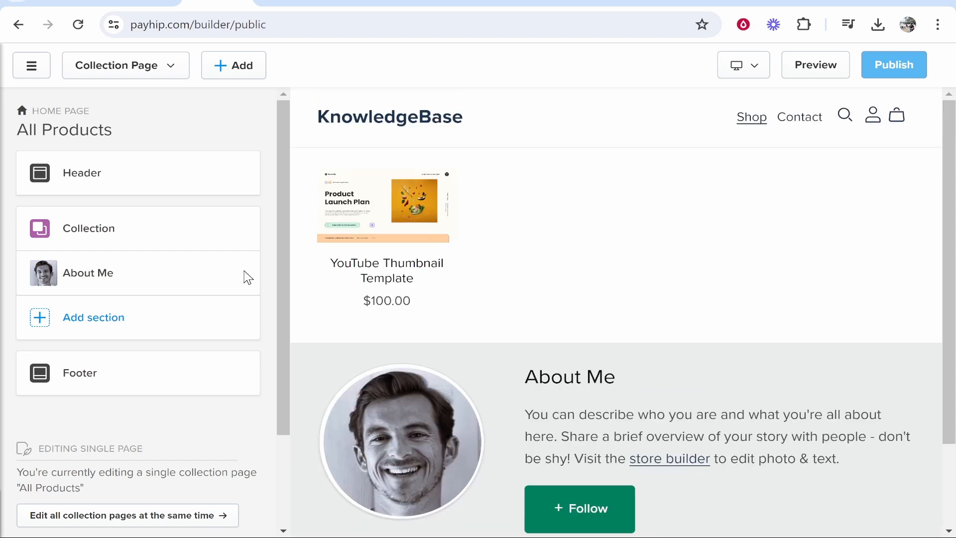
# Remove the portrait image from the About Me section, review the section's settings and save the changes
pyautogui.click(79, 289)
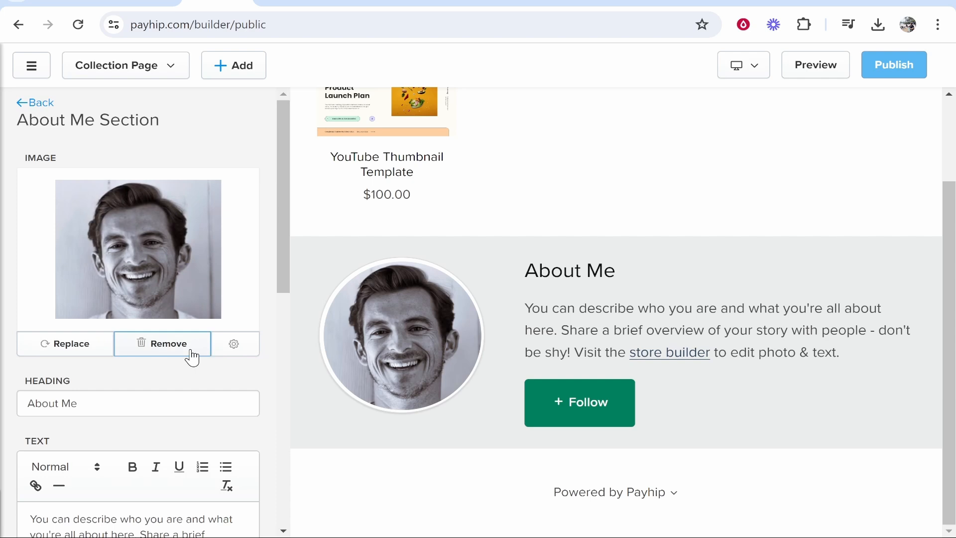
pyautogui.click(154, 349)
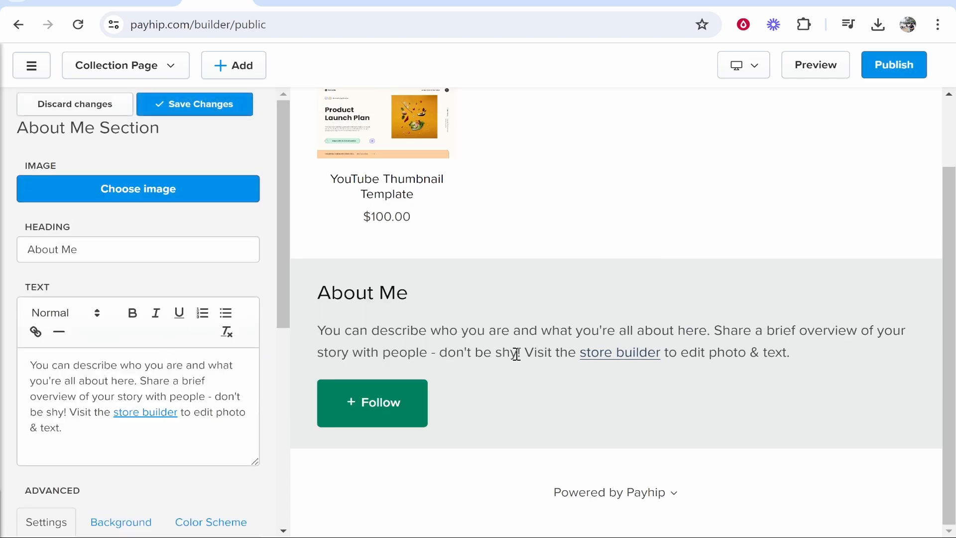
pyautogui.scroll(2, 368, 318)
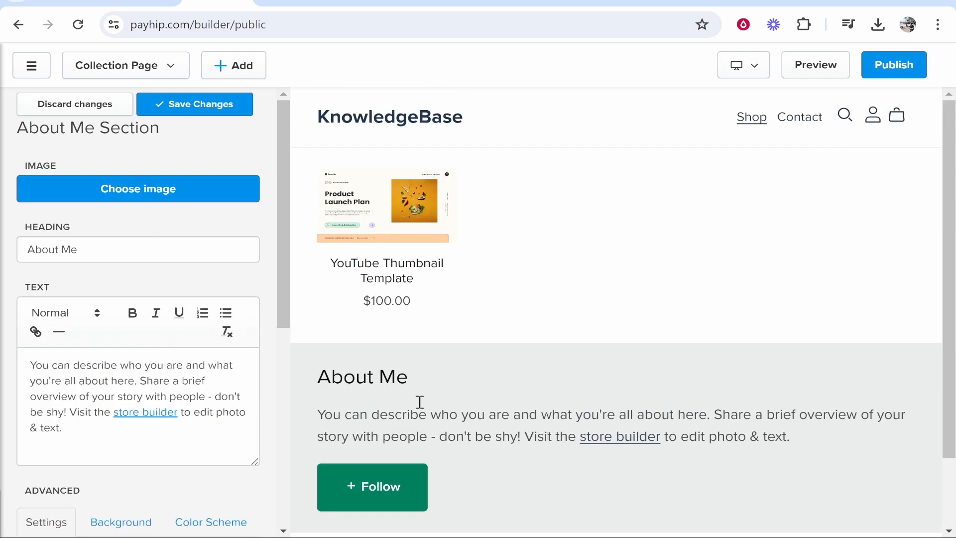
pyautogui.scroll(-3, 97, 306)
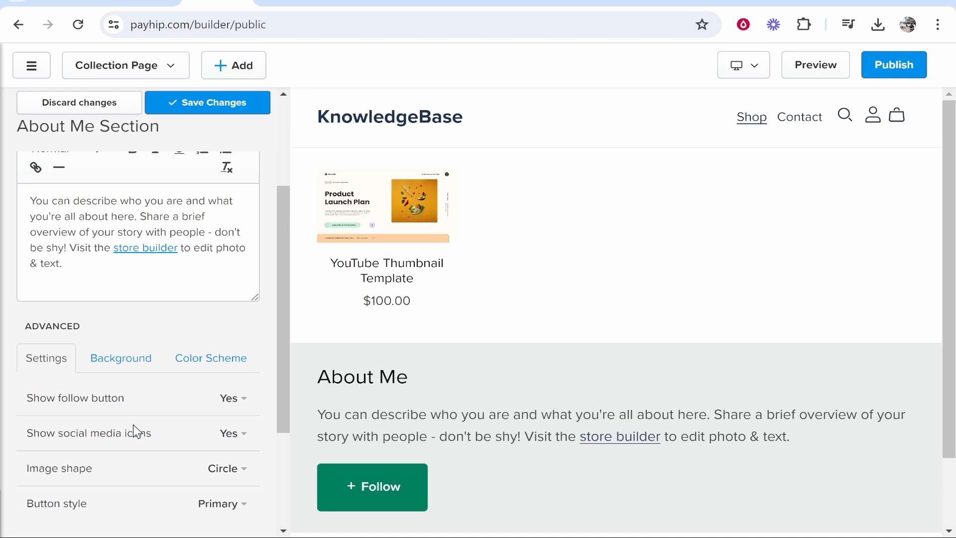
pyautogui.scroll(-2, 115, 370)
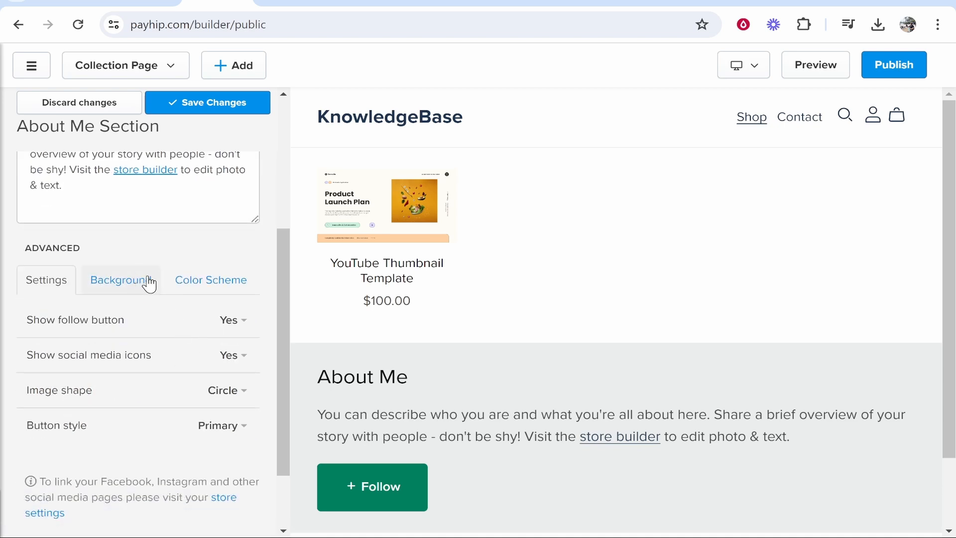
pyautogui.scroll(5, 201, 308)
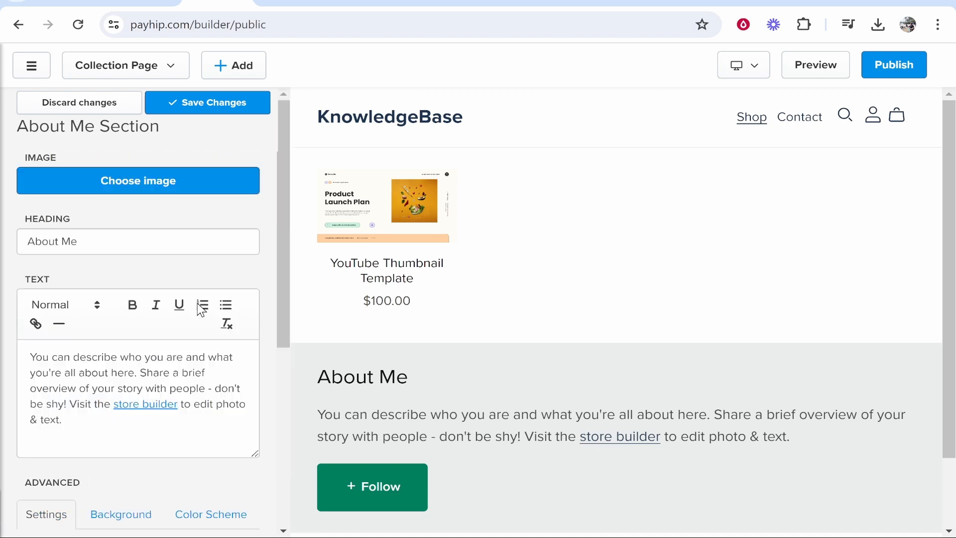
pyautogui.click(210, 110)
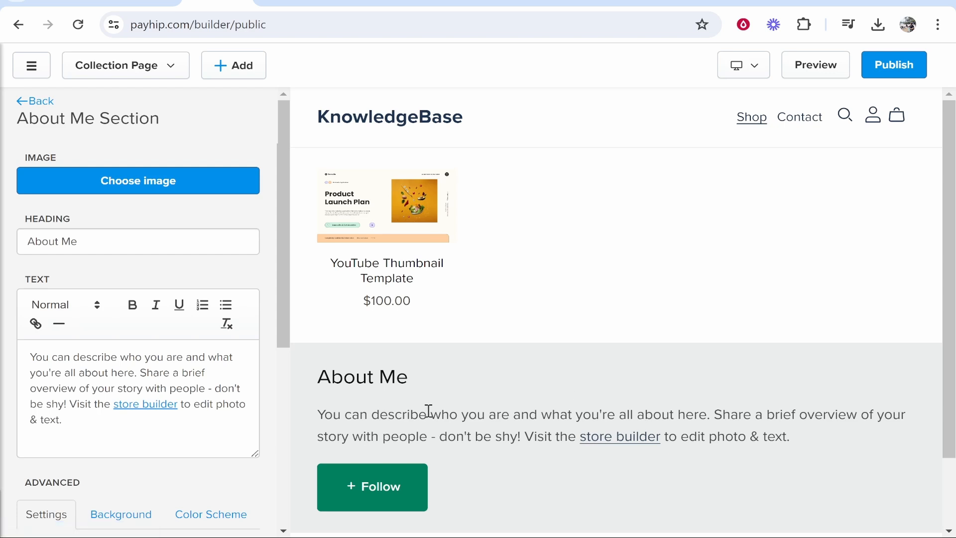
# Publish the store changes and visit the live store to check the updated About Me section
pyautogui.moveTo(346, 414); pyautogui.dragTo(551, 432)
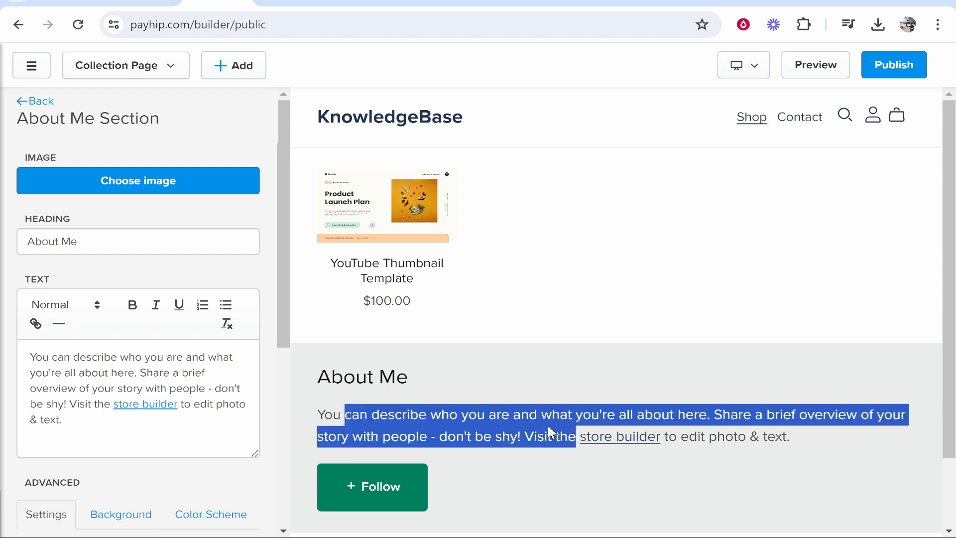
pyautogui.click(888, 75)
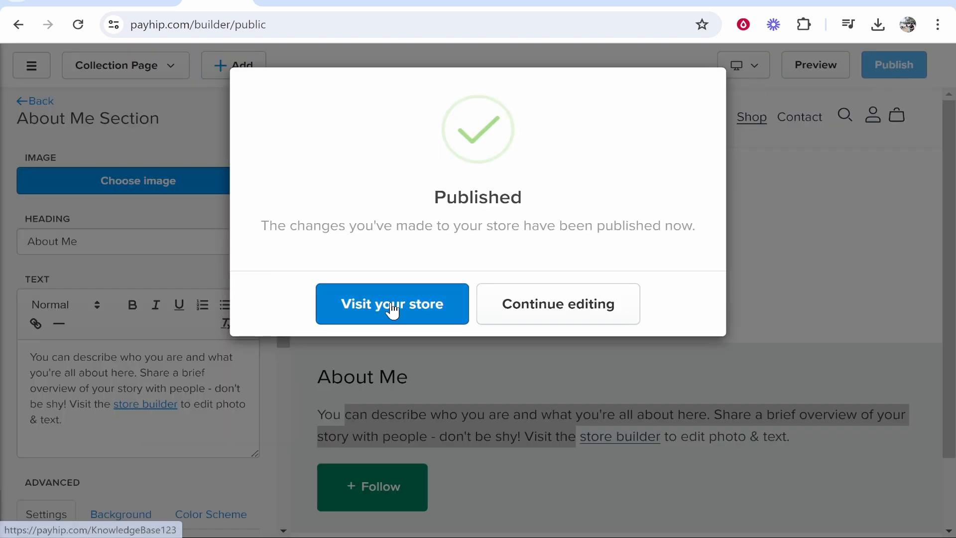
pyautogui.click(418, 308)
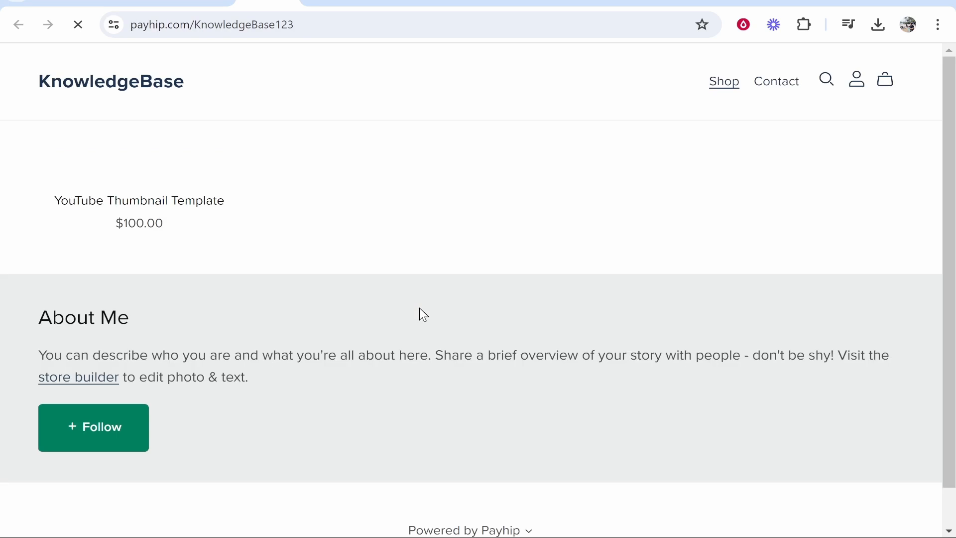
pyautogui.scroll(-2, 108, 407)
pyautogui.scroll(2, 107, 413)
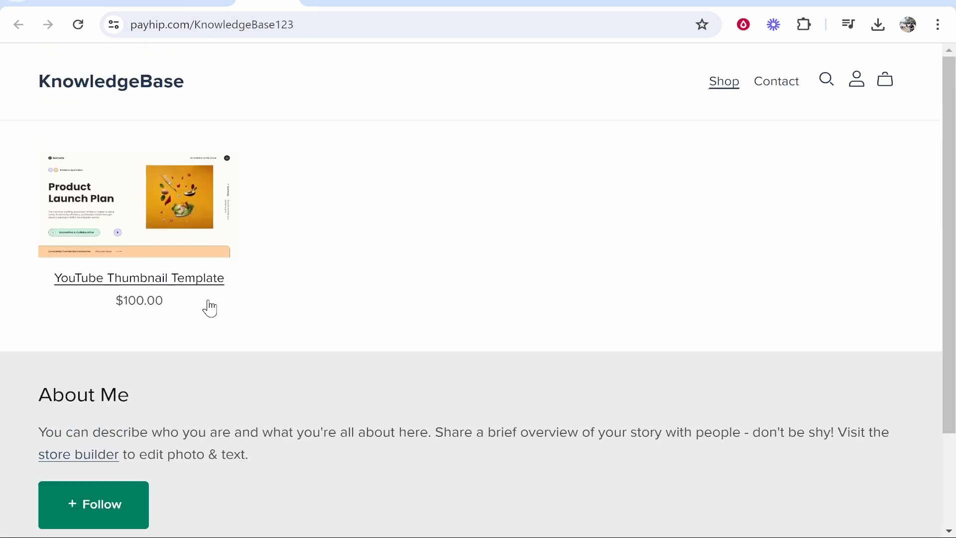
# Return to the store builder, exit to the dashboard and open the checkout setup's payment details
pyautogui.click(199, 3)
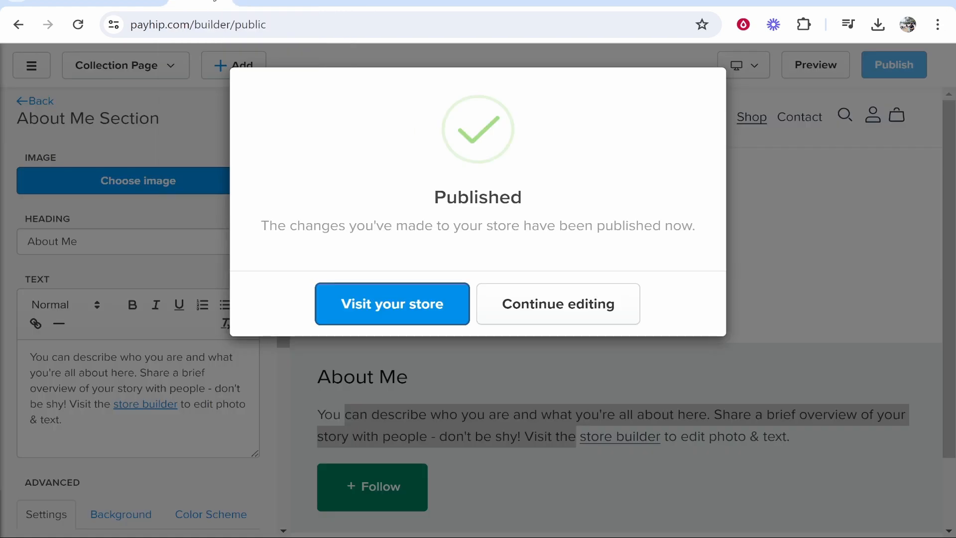
pyautogui.click(527, 303)
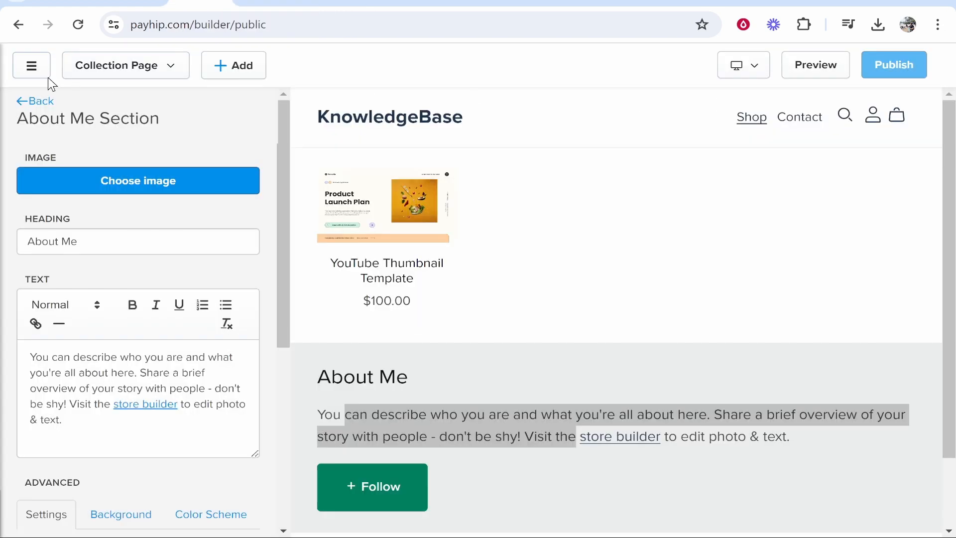
pyautogui.click(24, 72)
pyautogui.click(50, 97)
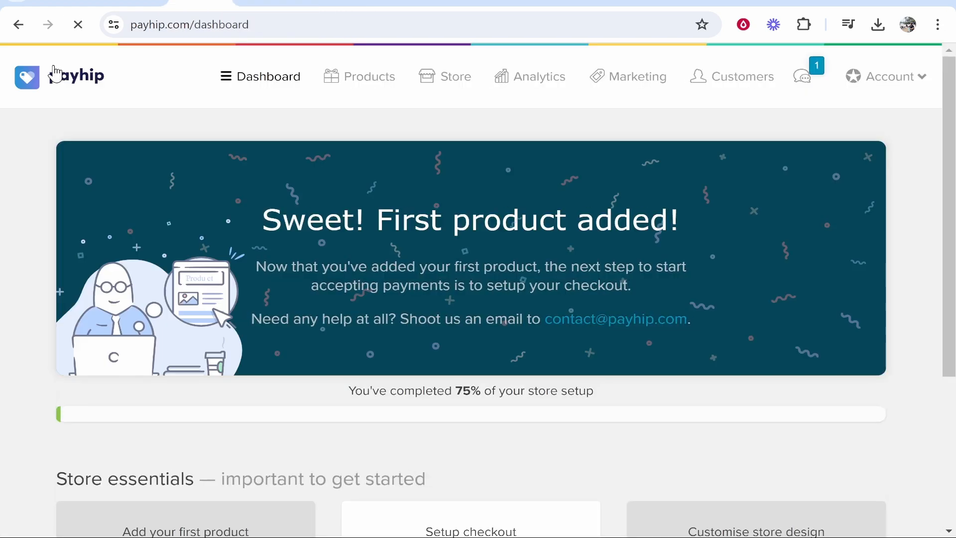
pyautogui.scroll(-3, 401, 183)
pyautogui.scroll(-2, 401, 184)
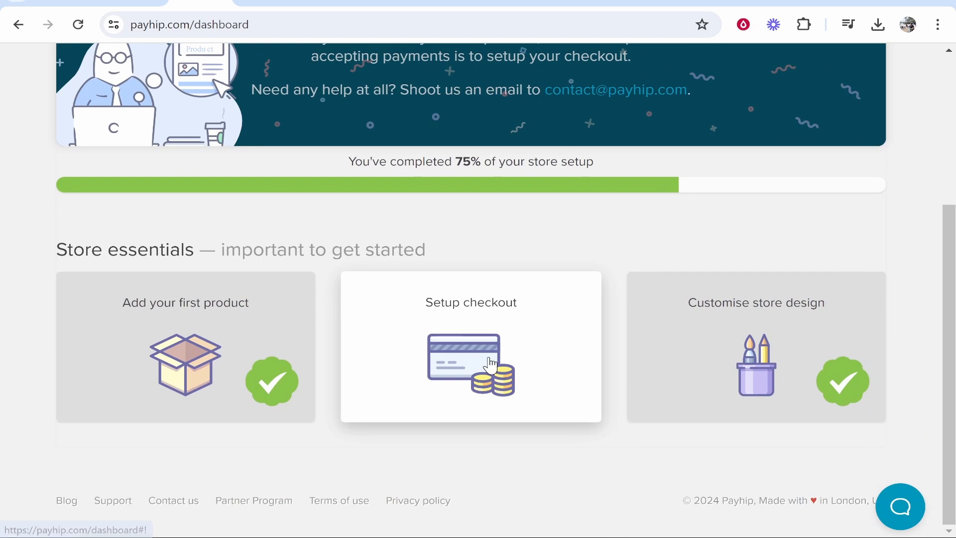
pyautogui.click(487, 360)
pyautogui.click(546, 303)
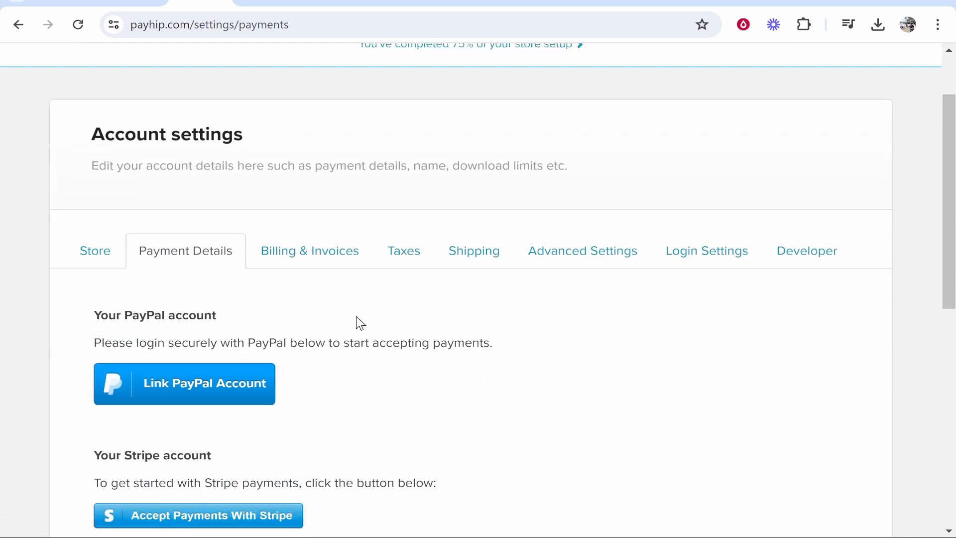
# Examine the PayPal and Stripe connection options, opening the PayPal linking form and closing it without entering an email
pyautogui.scroll(-1, 356, 322)
pyautogui.moveTo(93, 247); pyautogui.dragTo(228, 249)
pyautogui.click(228, 250)
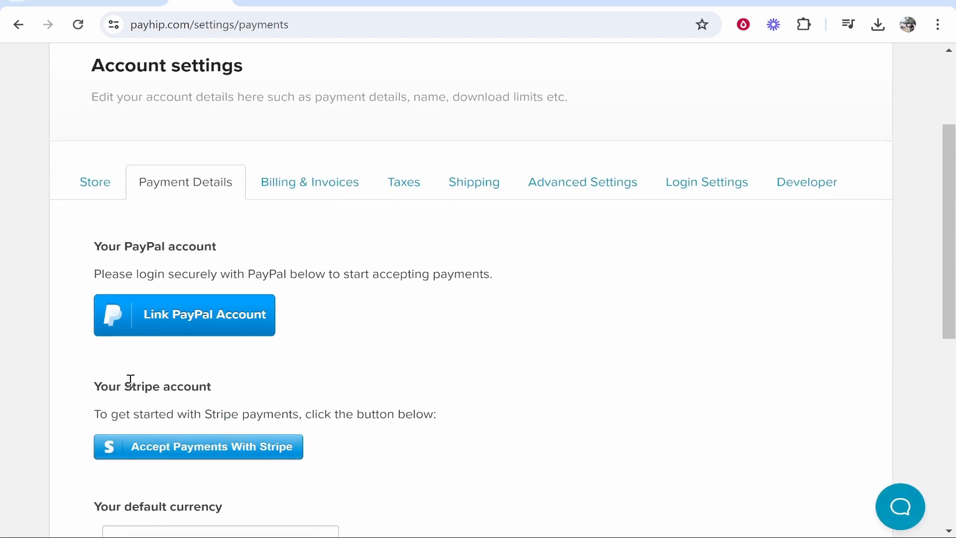
pyautogui.moveTo(94, 386); pyautogui.dragTo(238, 385)
pyautogui.click(238, 386)
pyautogui.scroll(-2, 202, 342)
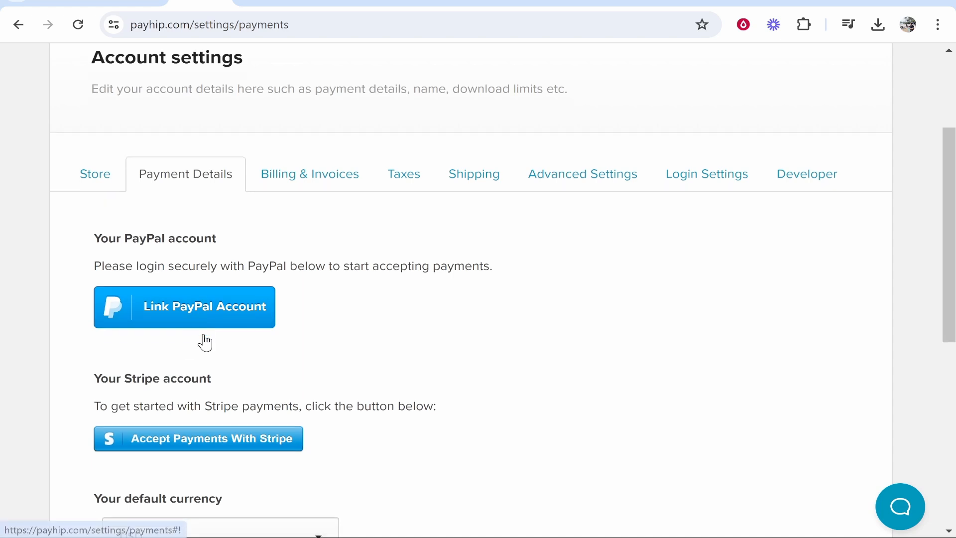
pyautogui.click(226, 242)
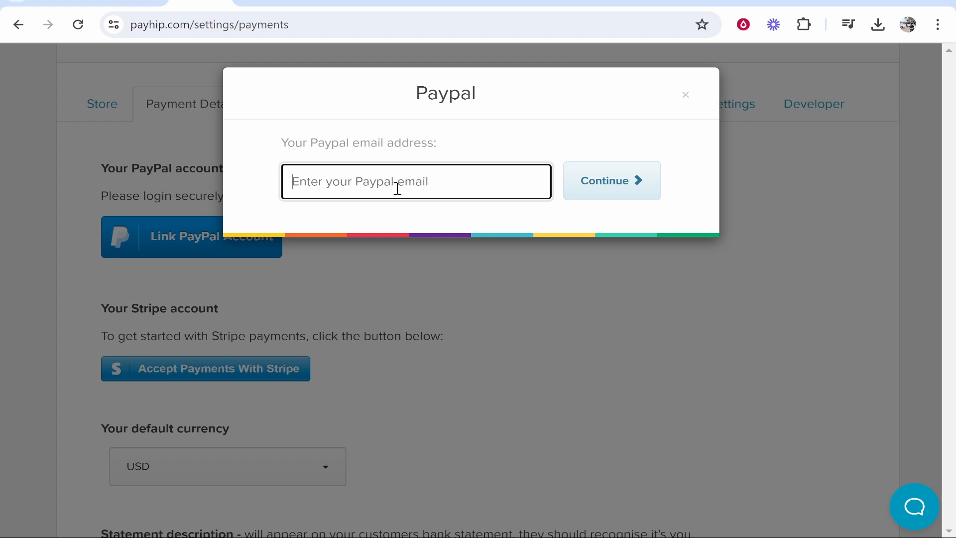
pyautogui.click(690, 100)
# Switch back to the live store, open the YouTube Thumbnail Template product page and copy its web address
pyautogui.hotkey('ctrl', 'Tab')
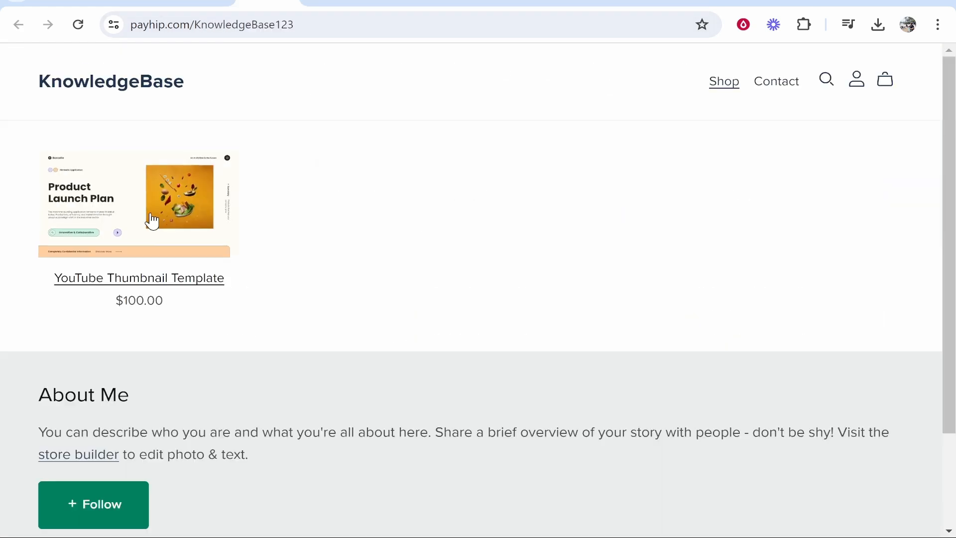
pyautogui.click(143, 231)
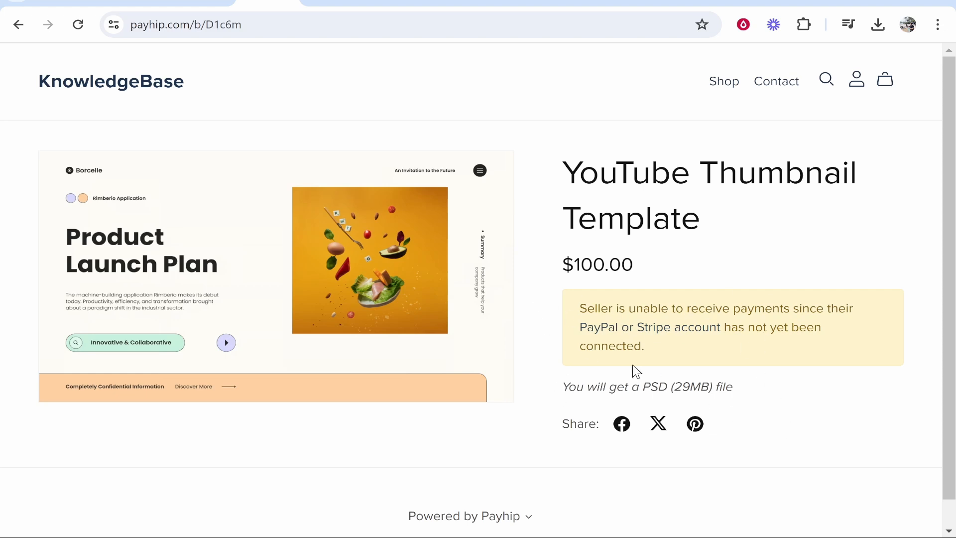
pyautogui.click(260, 25)
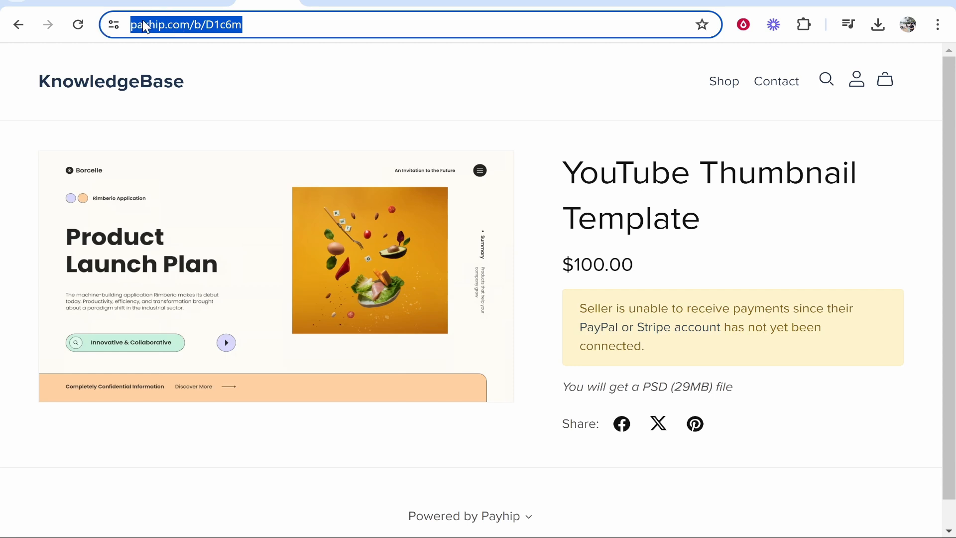
pyautogui.rightClick(177, 24)
pyautogui.click(226, 168)
pyautogui.click(595, 109)
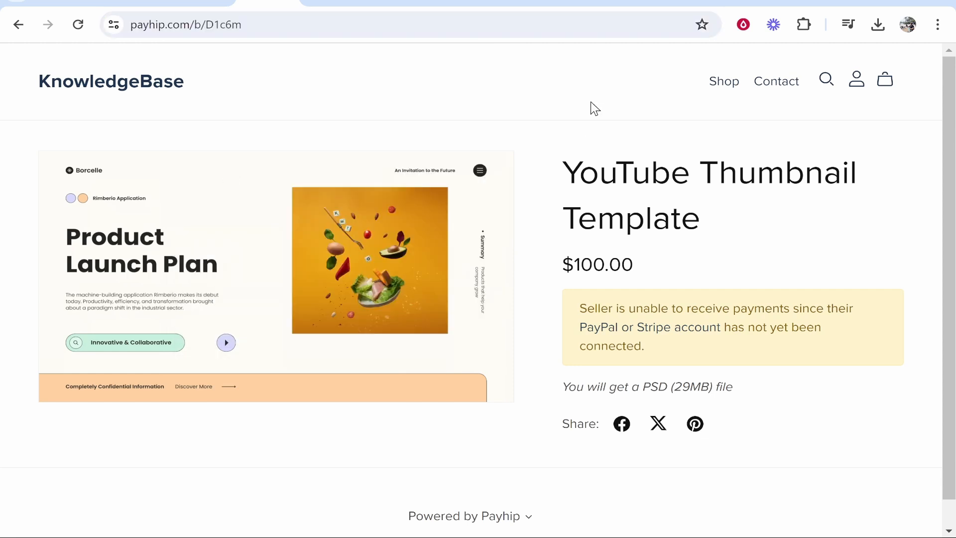